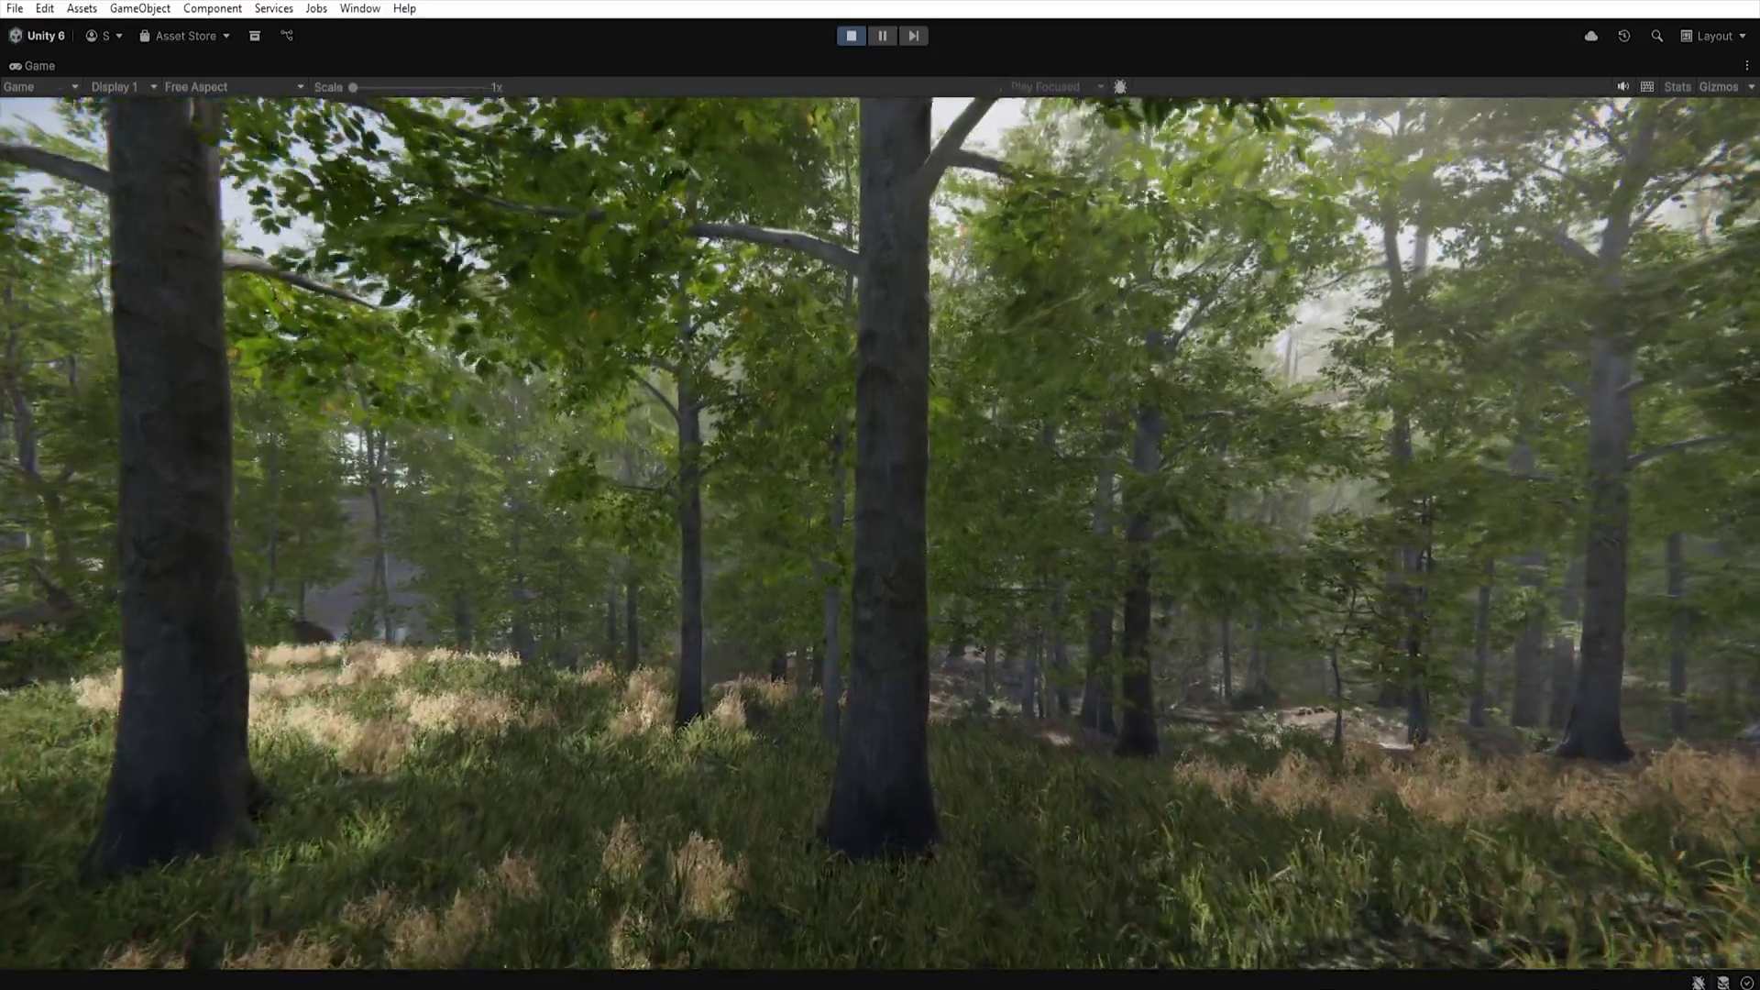
# Step: Chop a tree down in play mode, then drop two beech tree prefabs into the Scene view
pyautogui.press('w')
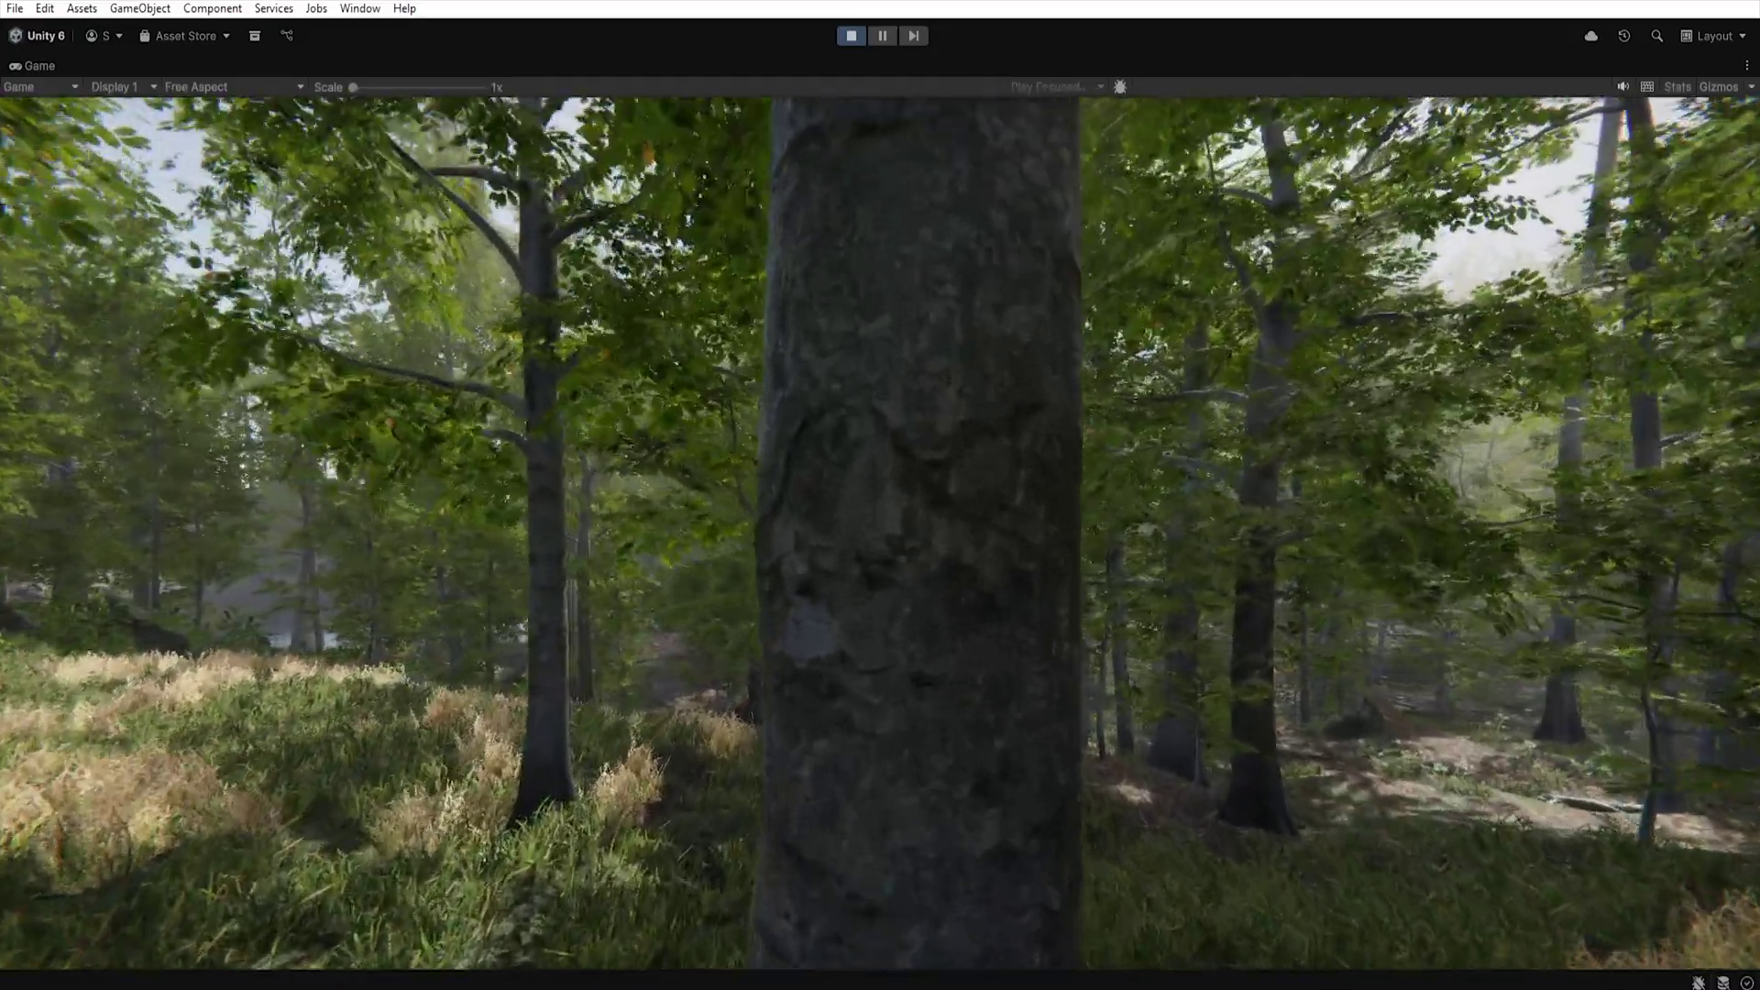
pyautogui.press('e')
pyautogui.press('e')
pyautogui.press('e')
pyautogui.press('e')
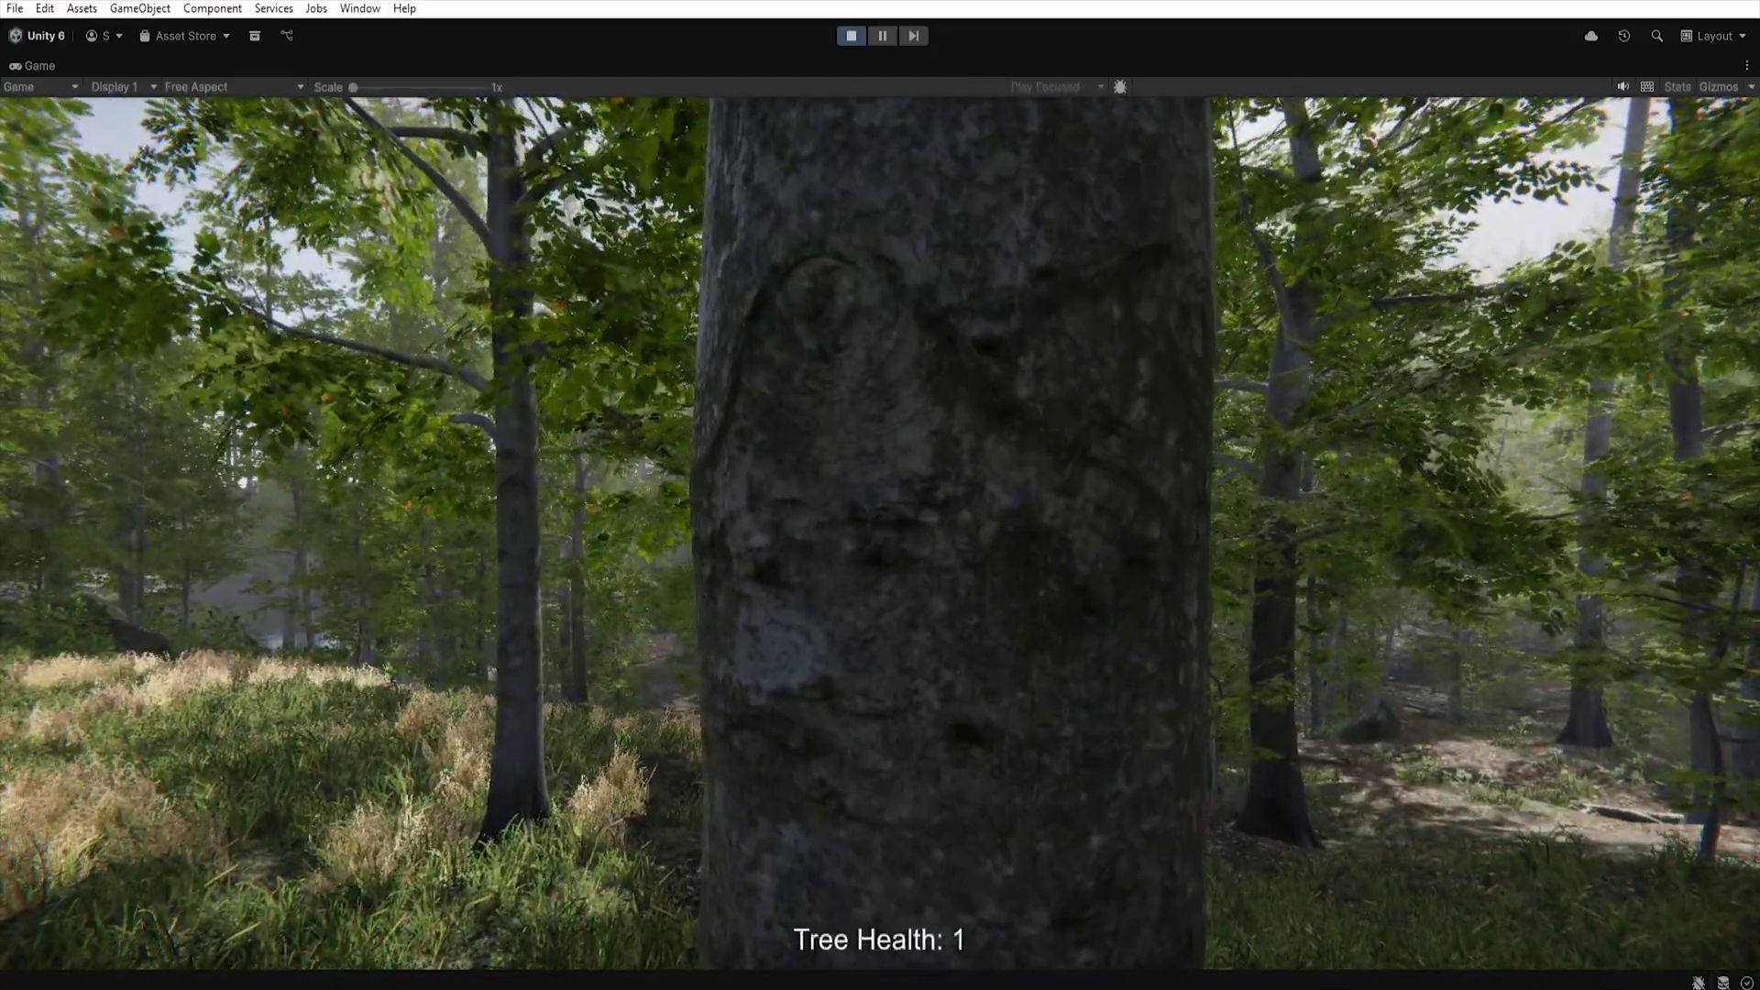
pyautogui.press('s')
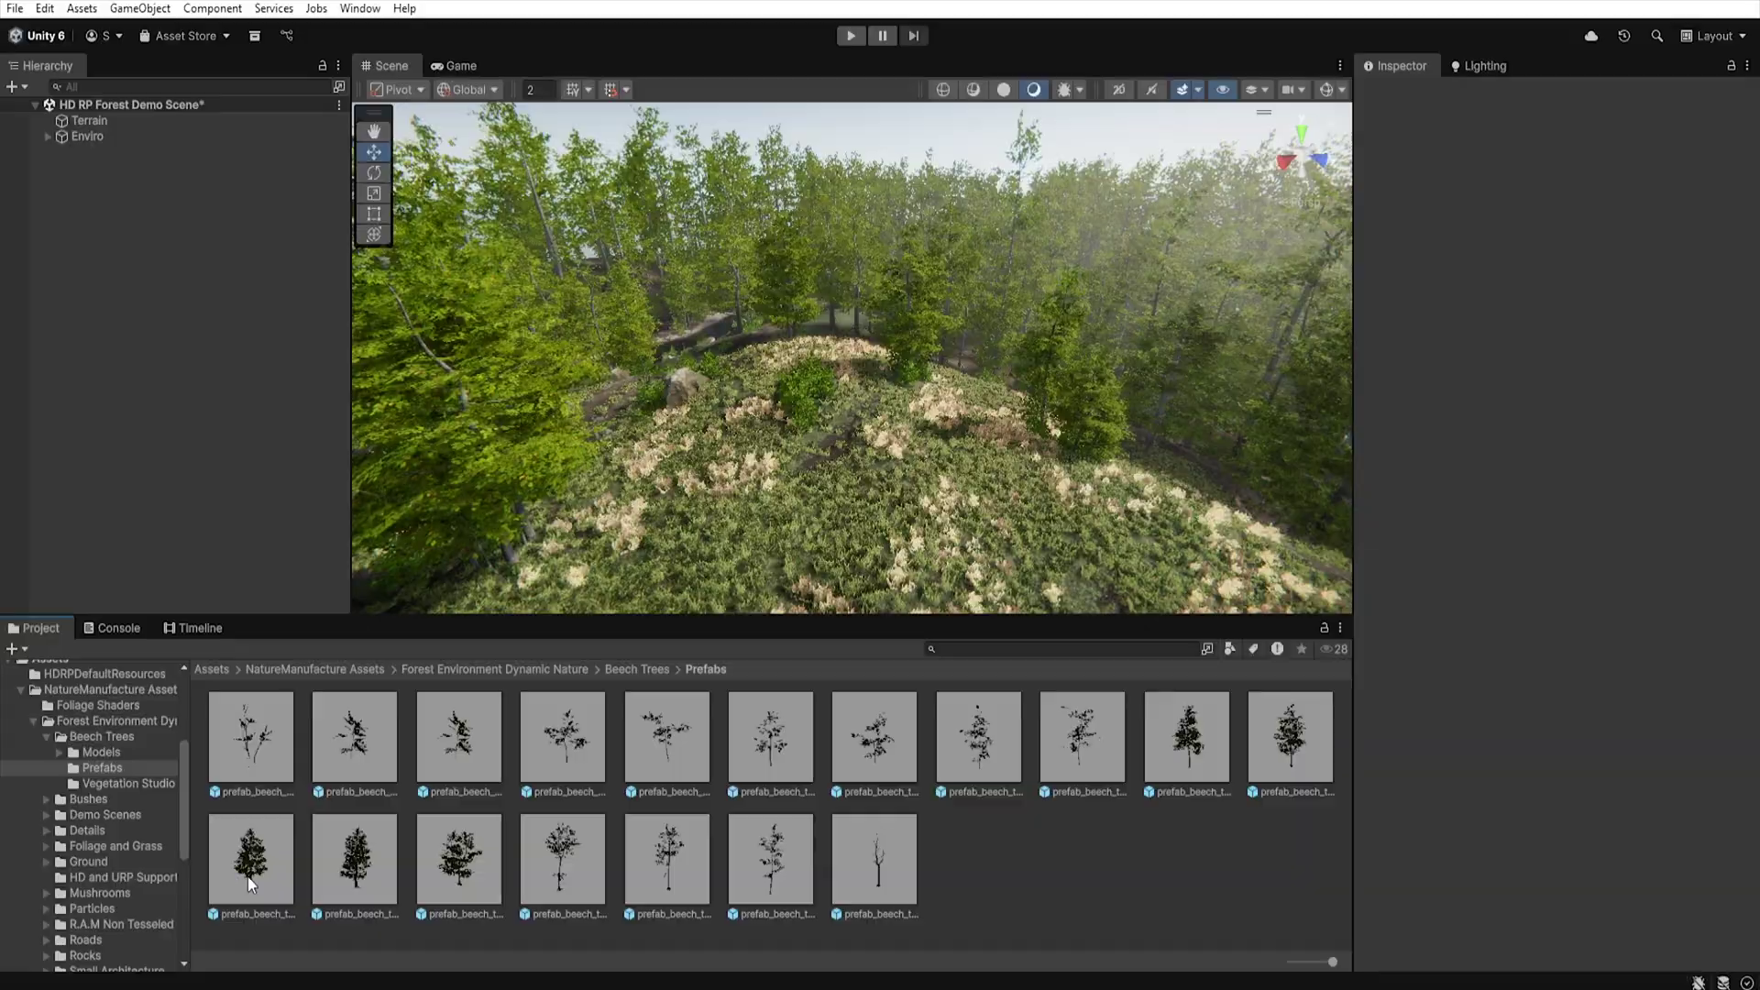
pyautogui.moveTo(250, 862); pyautogui.dragTo(696, 427)
pyautogui.moveTo(250, 862); pyautogui.dragTo(848, 431)
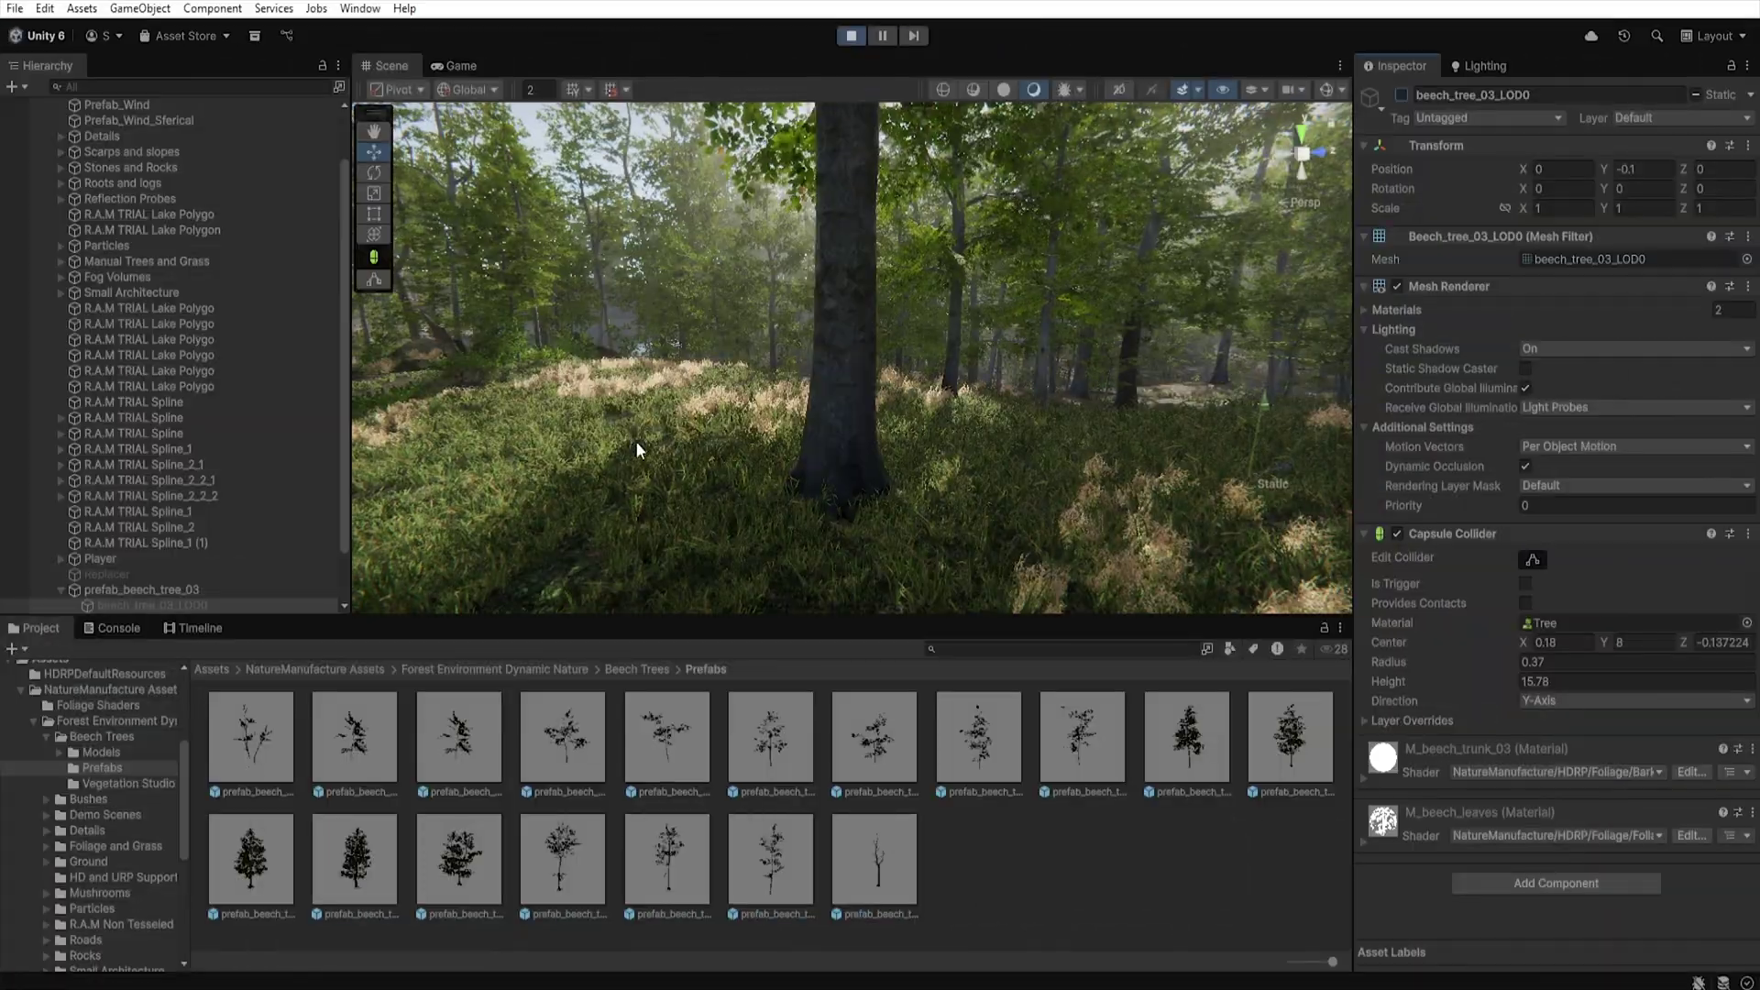
# Step: Select the terrain, switch to the Game view, and take control of the first-person camera
pyautogui.click(739, 549)
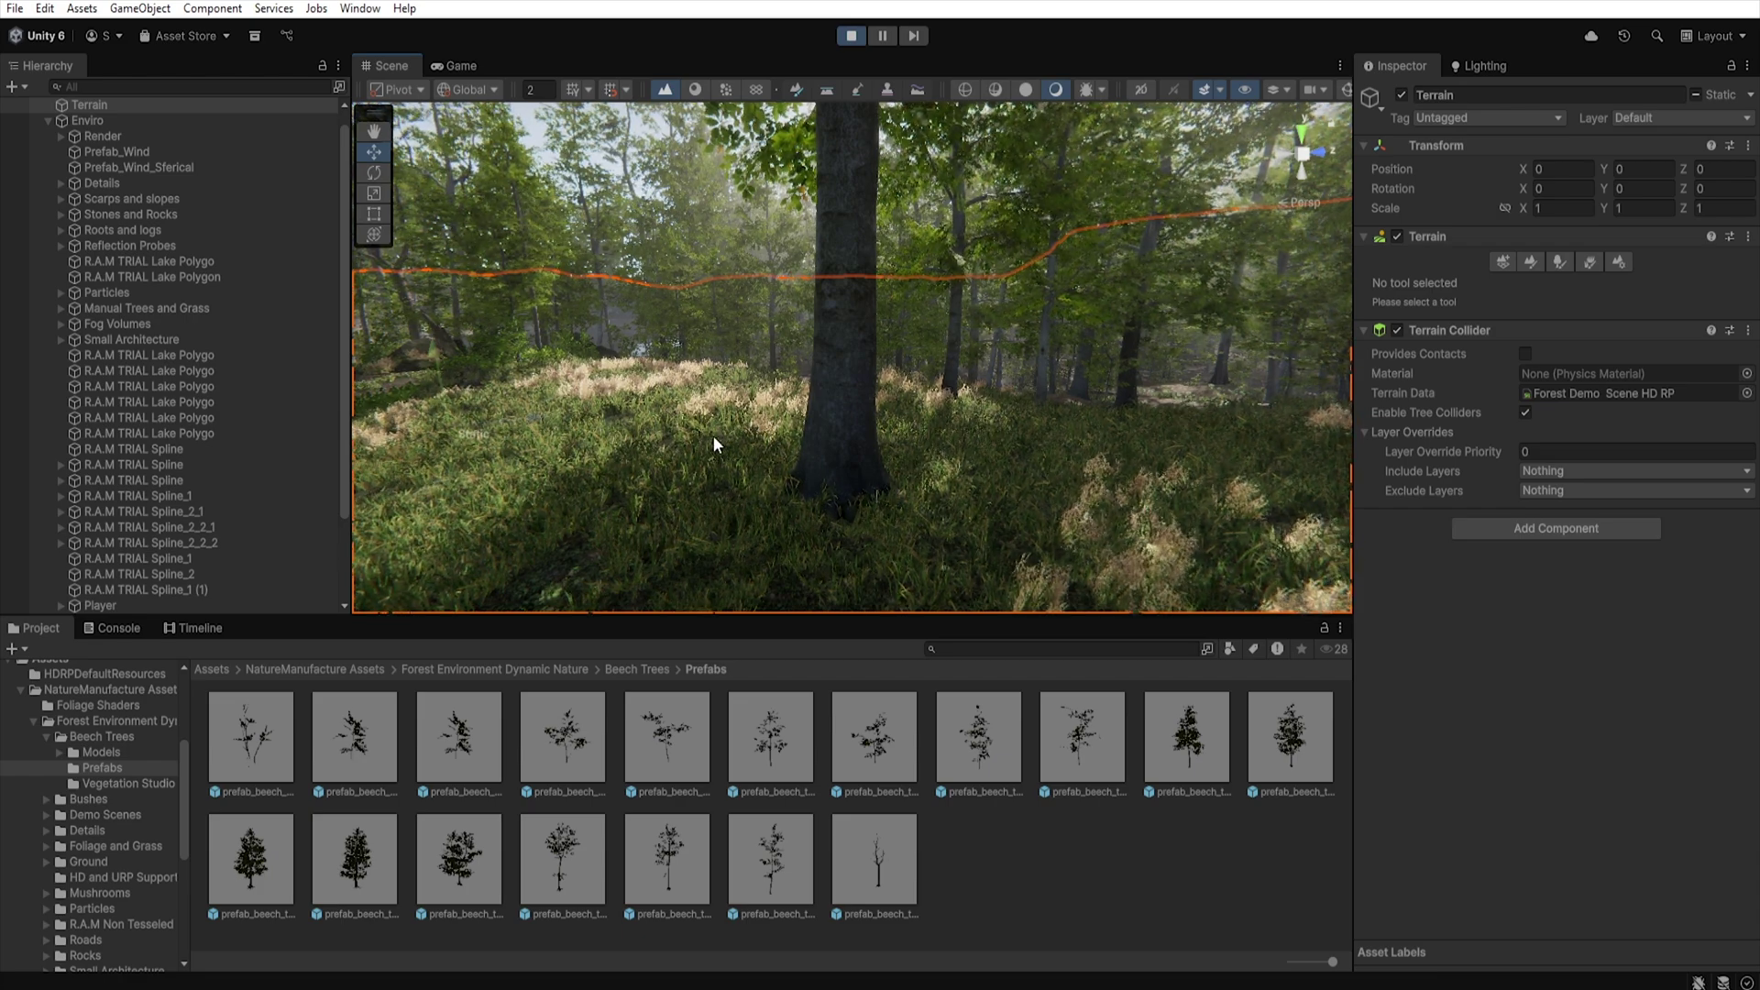
pyautogui.hotkey('ctrl', '2')
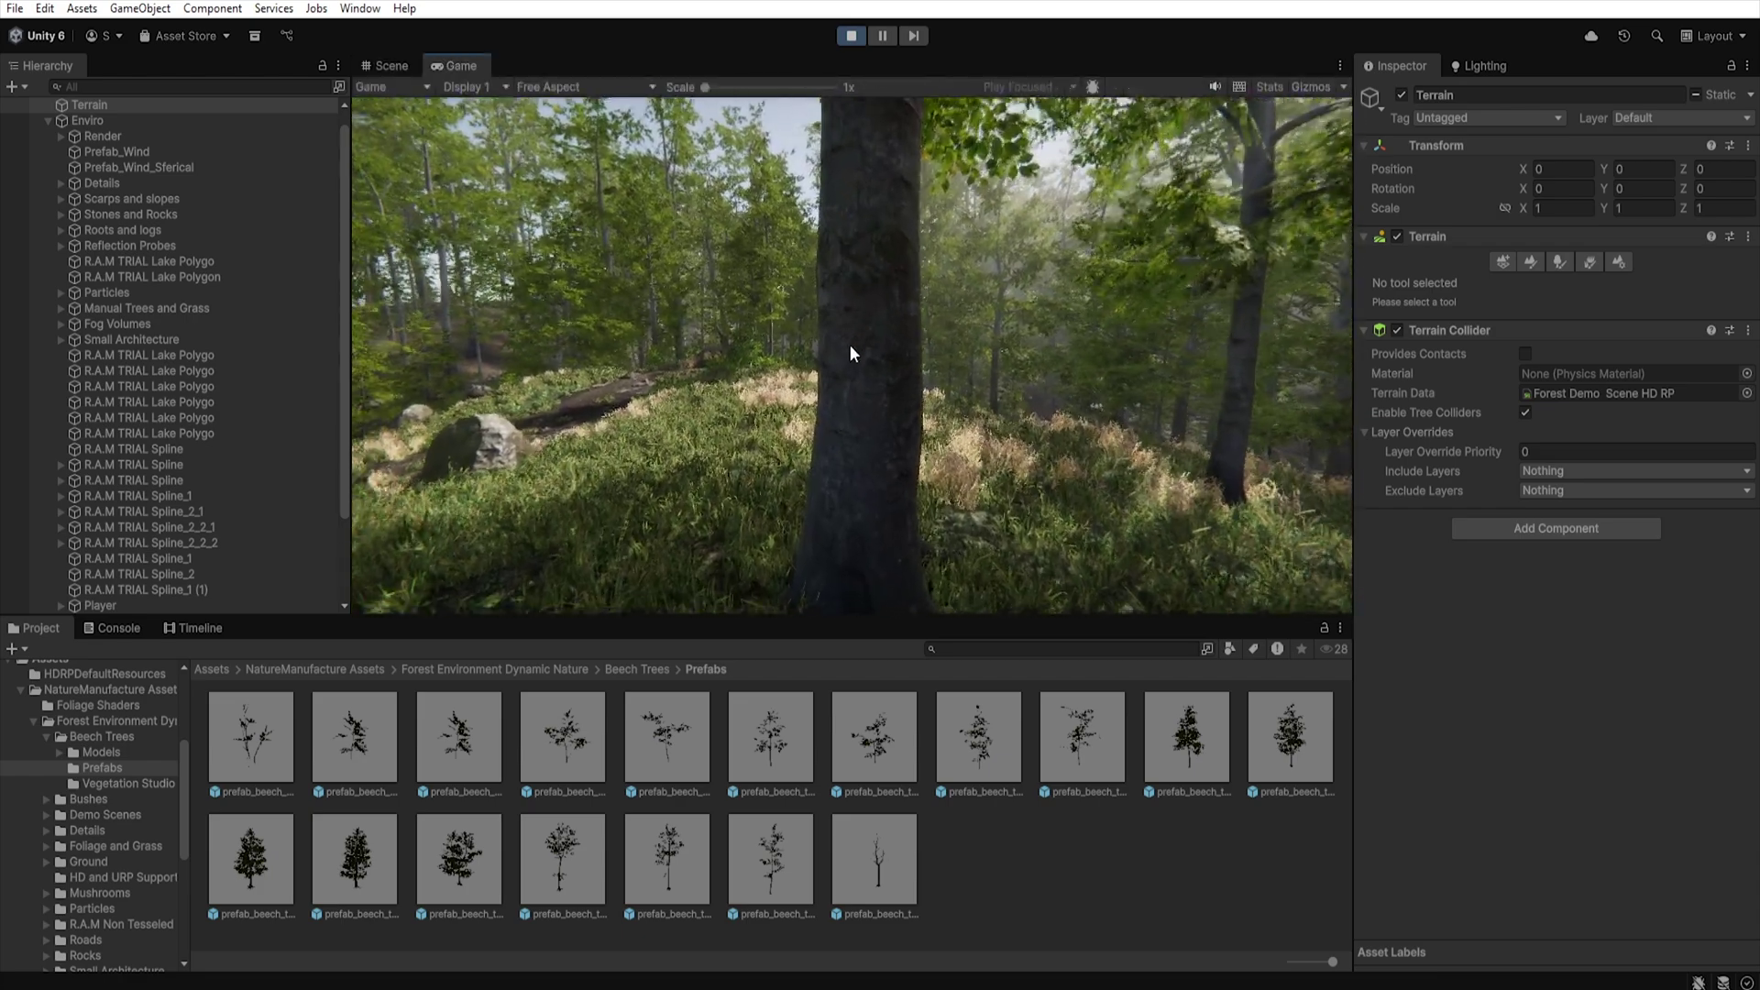
pyautogui.click(854, 357)
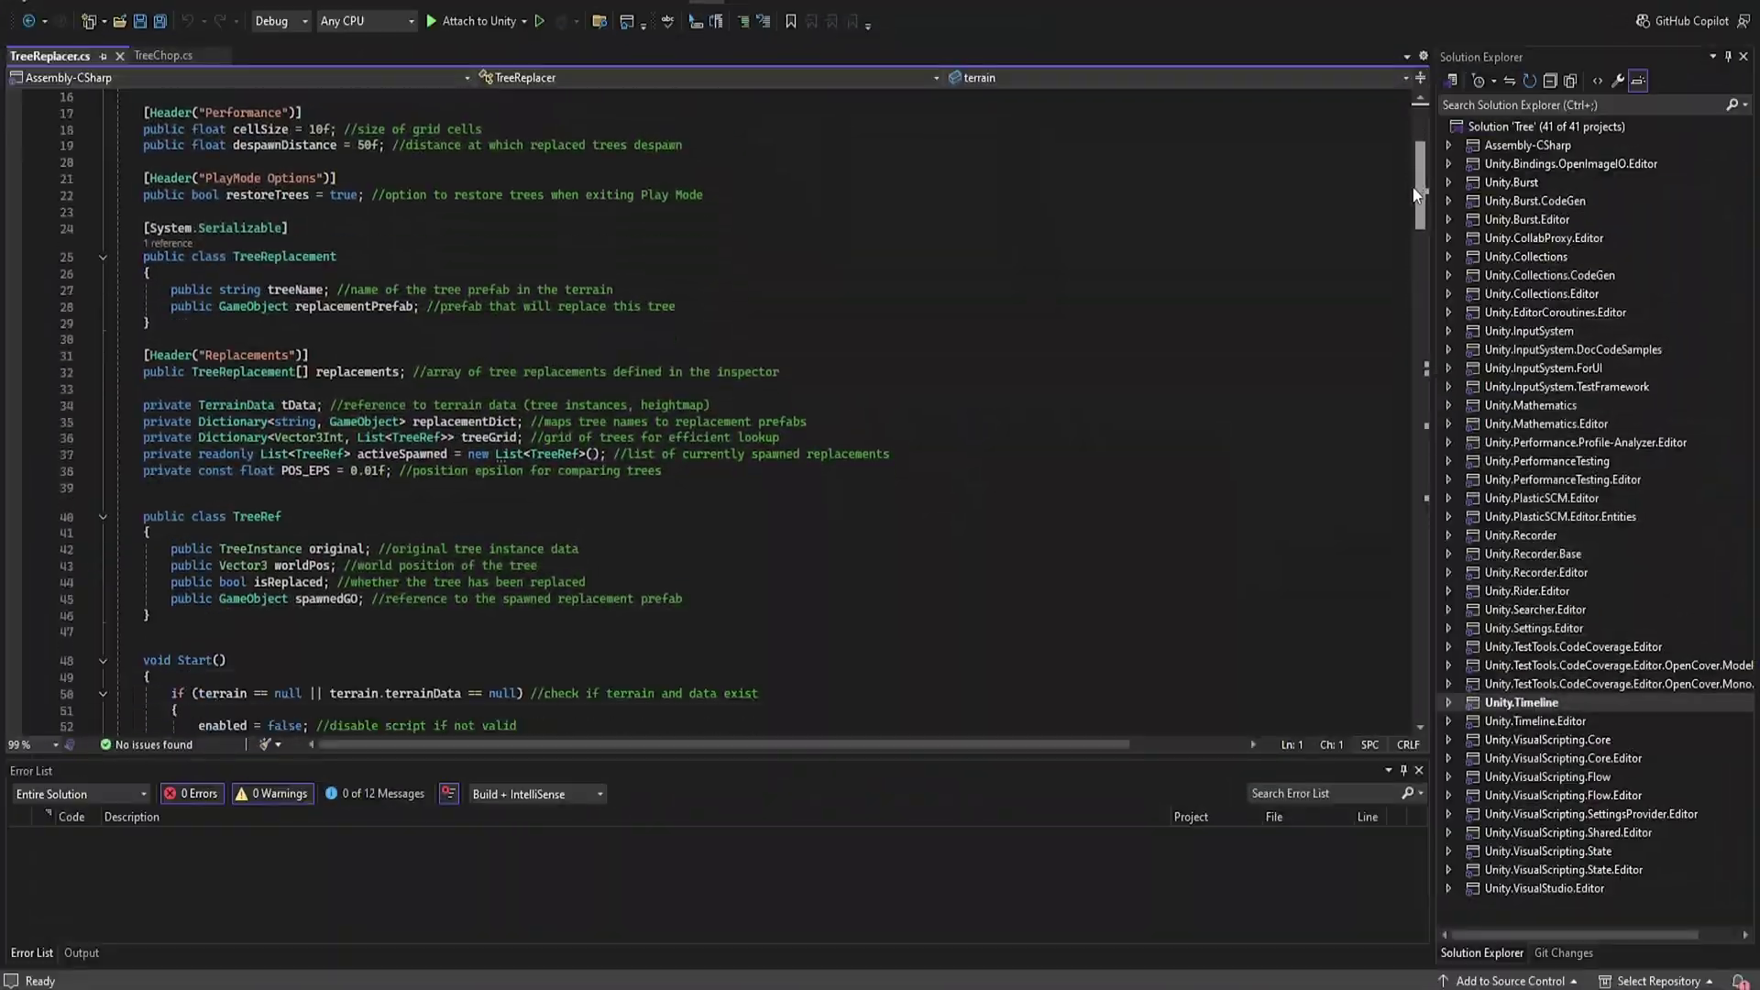
# Step: Scroll through TreeReplacer.cs in Visual Studio down to the CheckForDespawn method
pyautogui.scroll(-6, 1405, 227)
pyautogui.scroll(-16, 1405, 226)
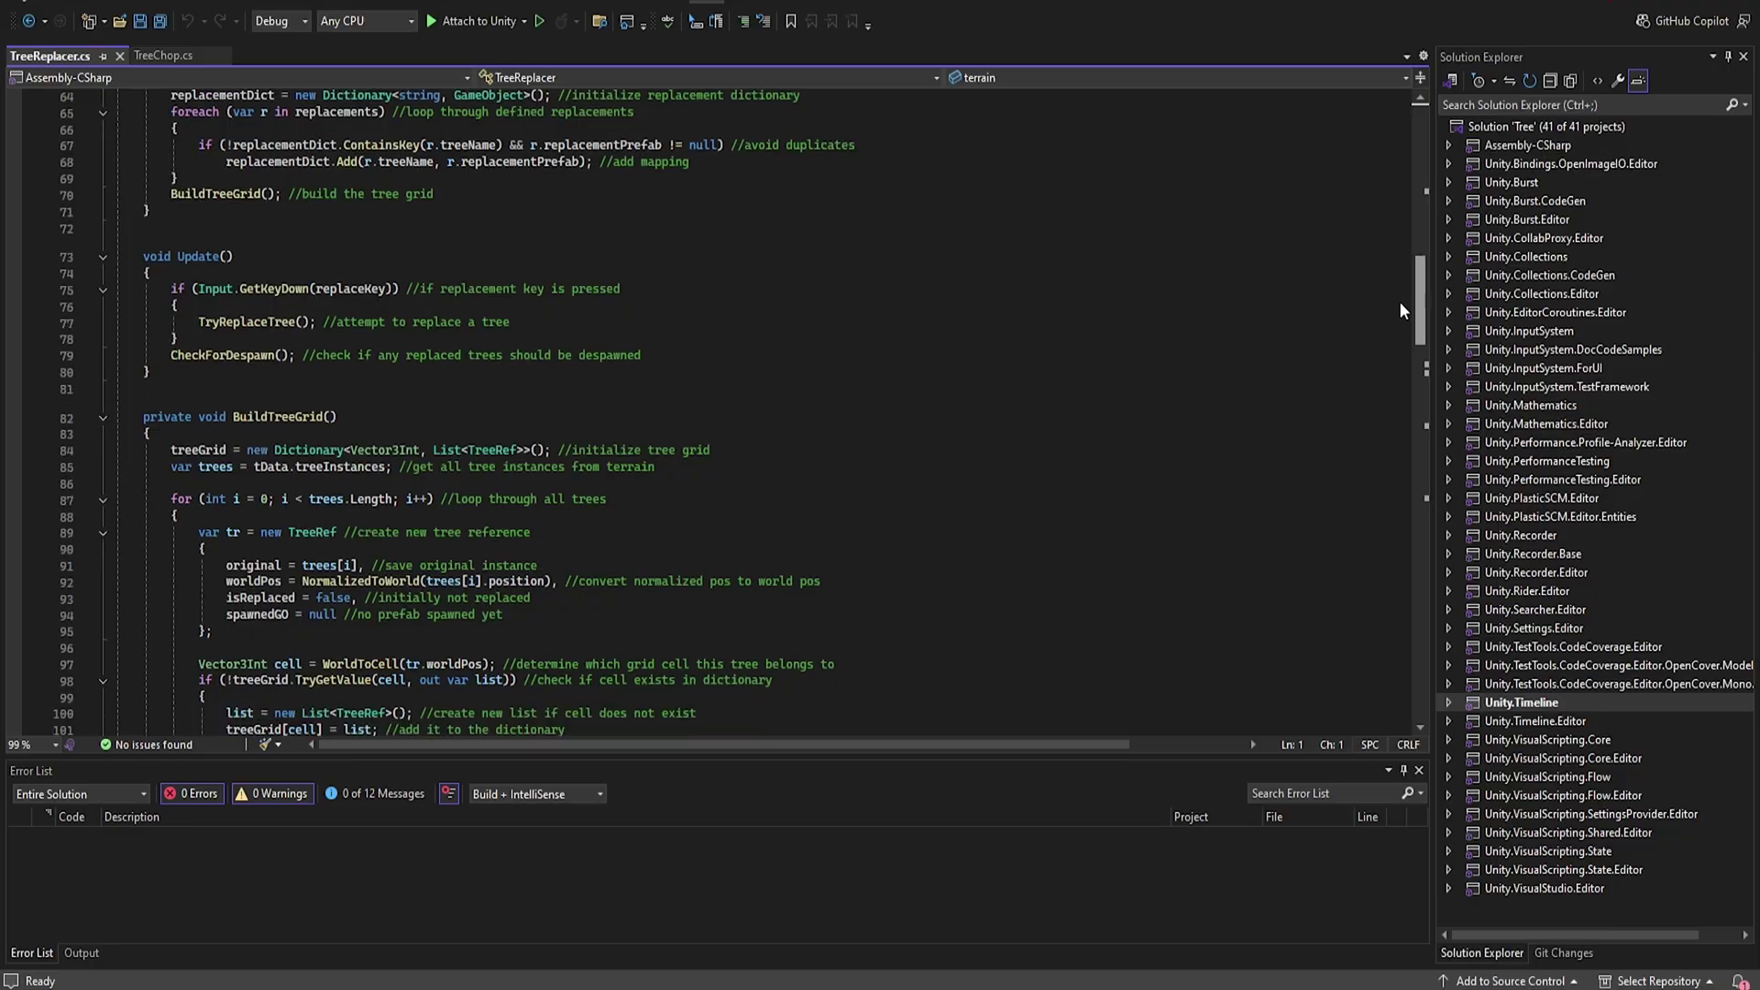
pyautogui.moveTo(1397, 341); pyautogui.dragTo(1397, 614)
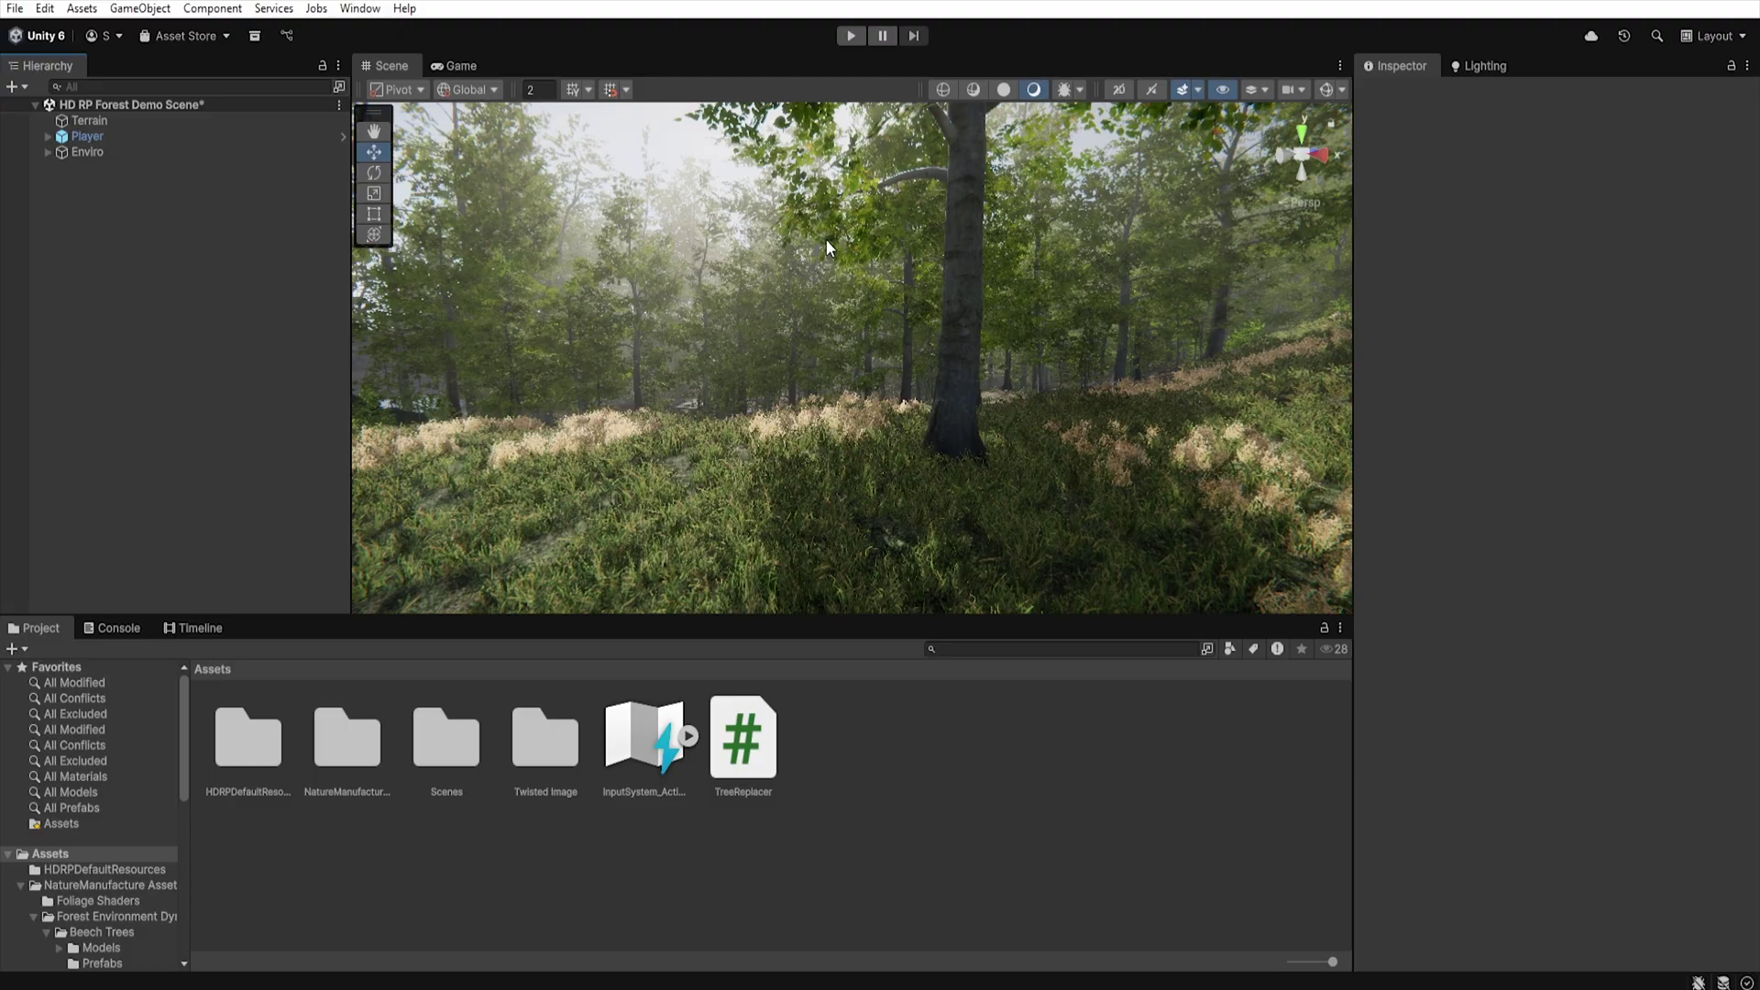
# Step: Create an empty GameObject named 'Replacer' and drag TreeReplacer.cs onto its Inspector
pyautogui.click(743, 739)
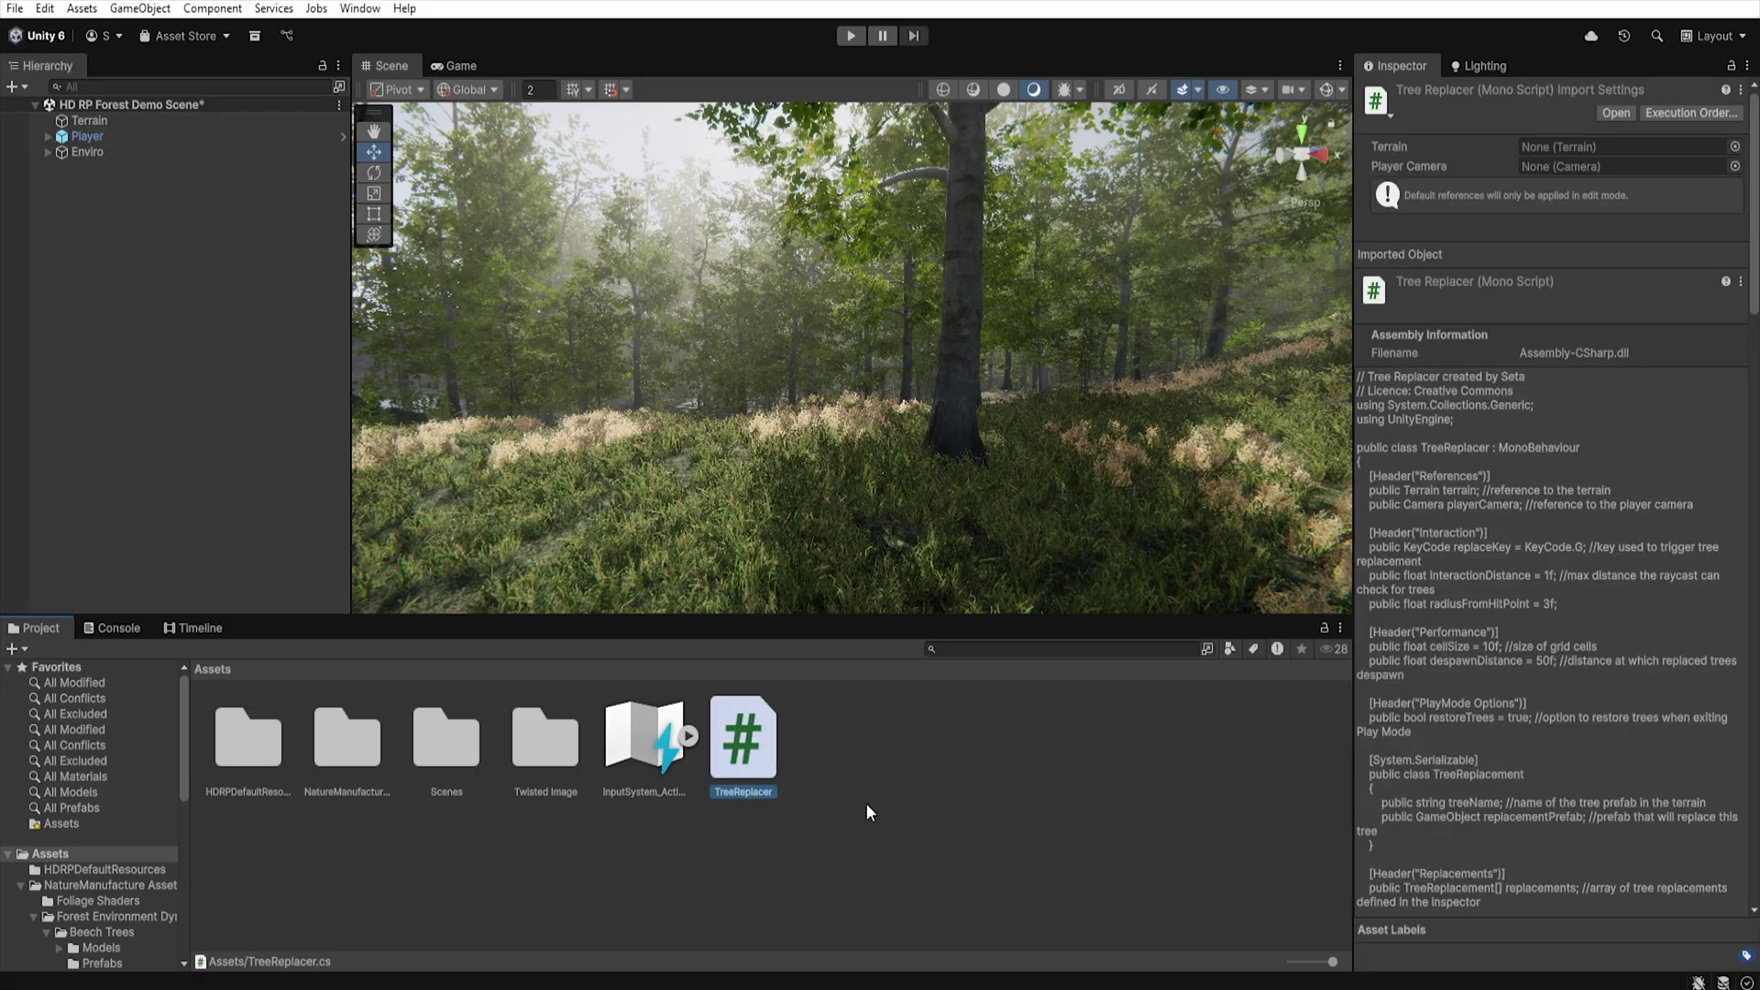
pyautogui.click(264, 286)
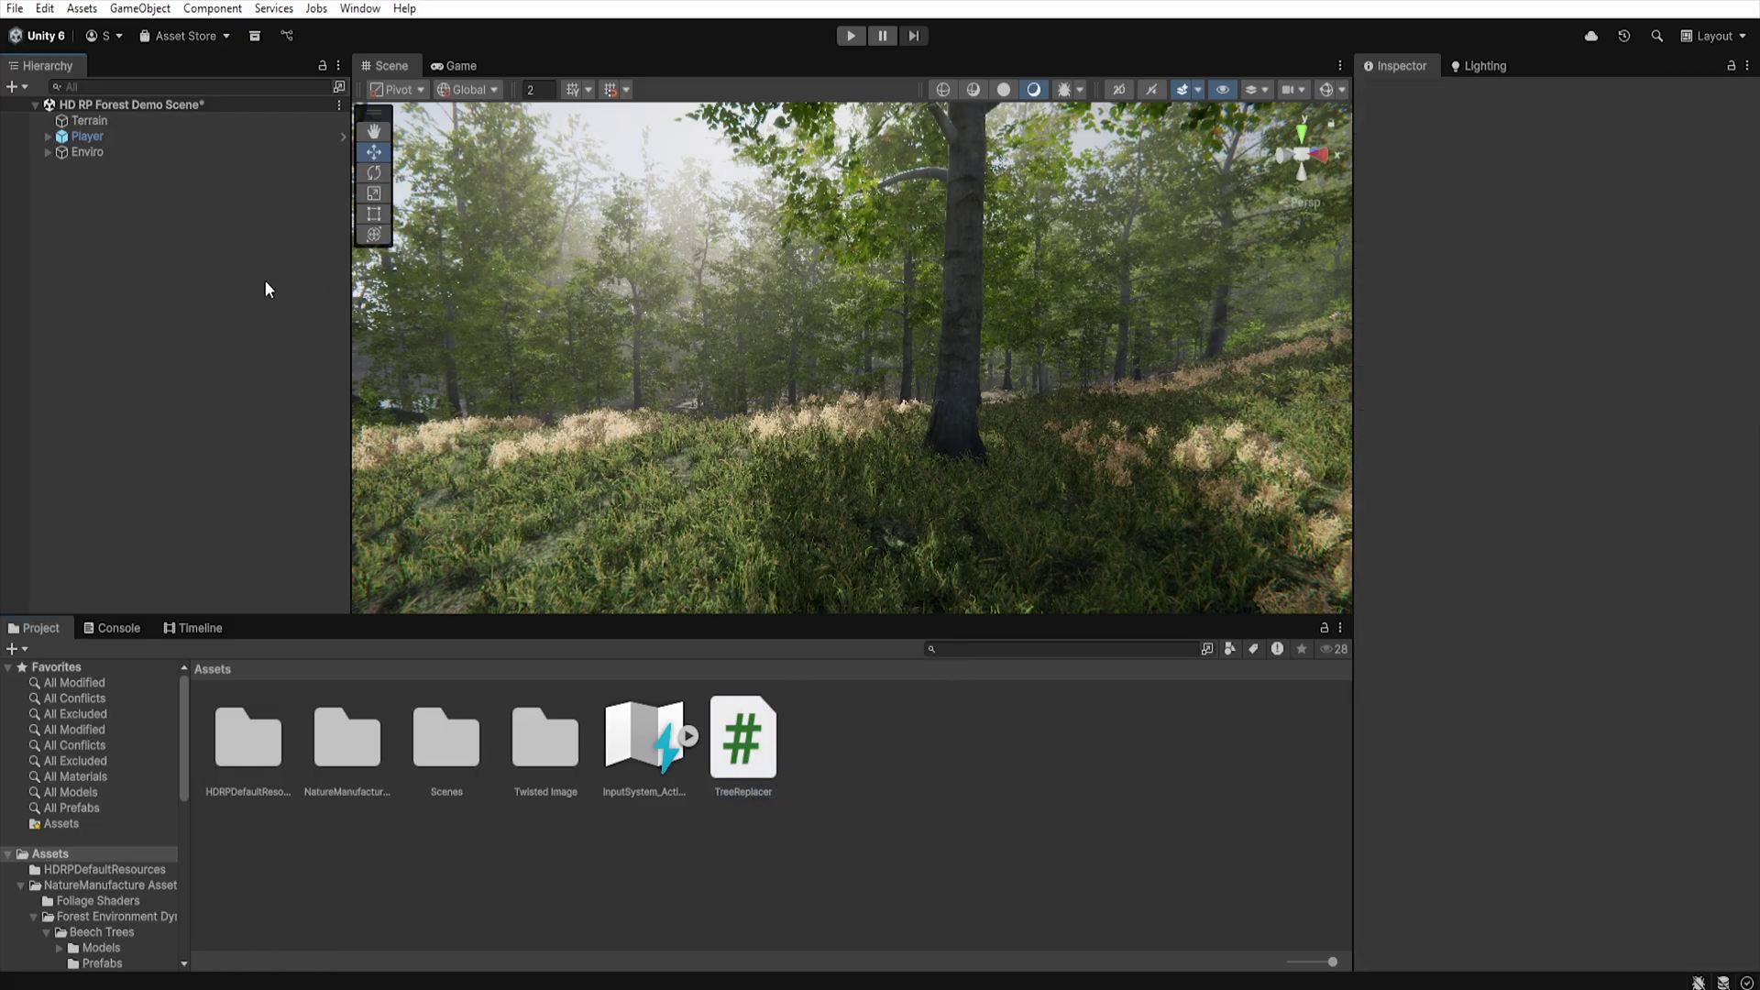
pyautogui.hotkey('ctrl', 'shift', 'n')
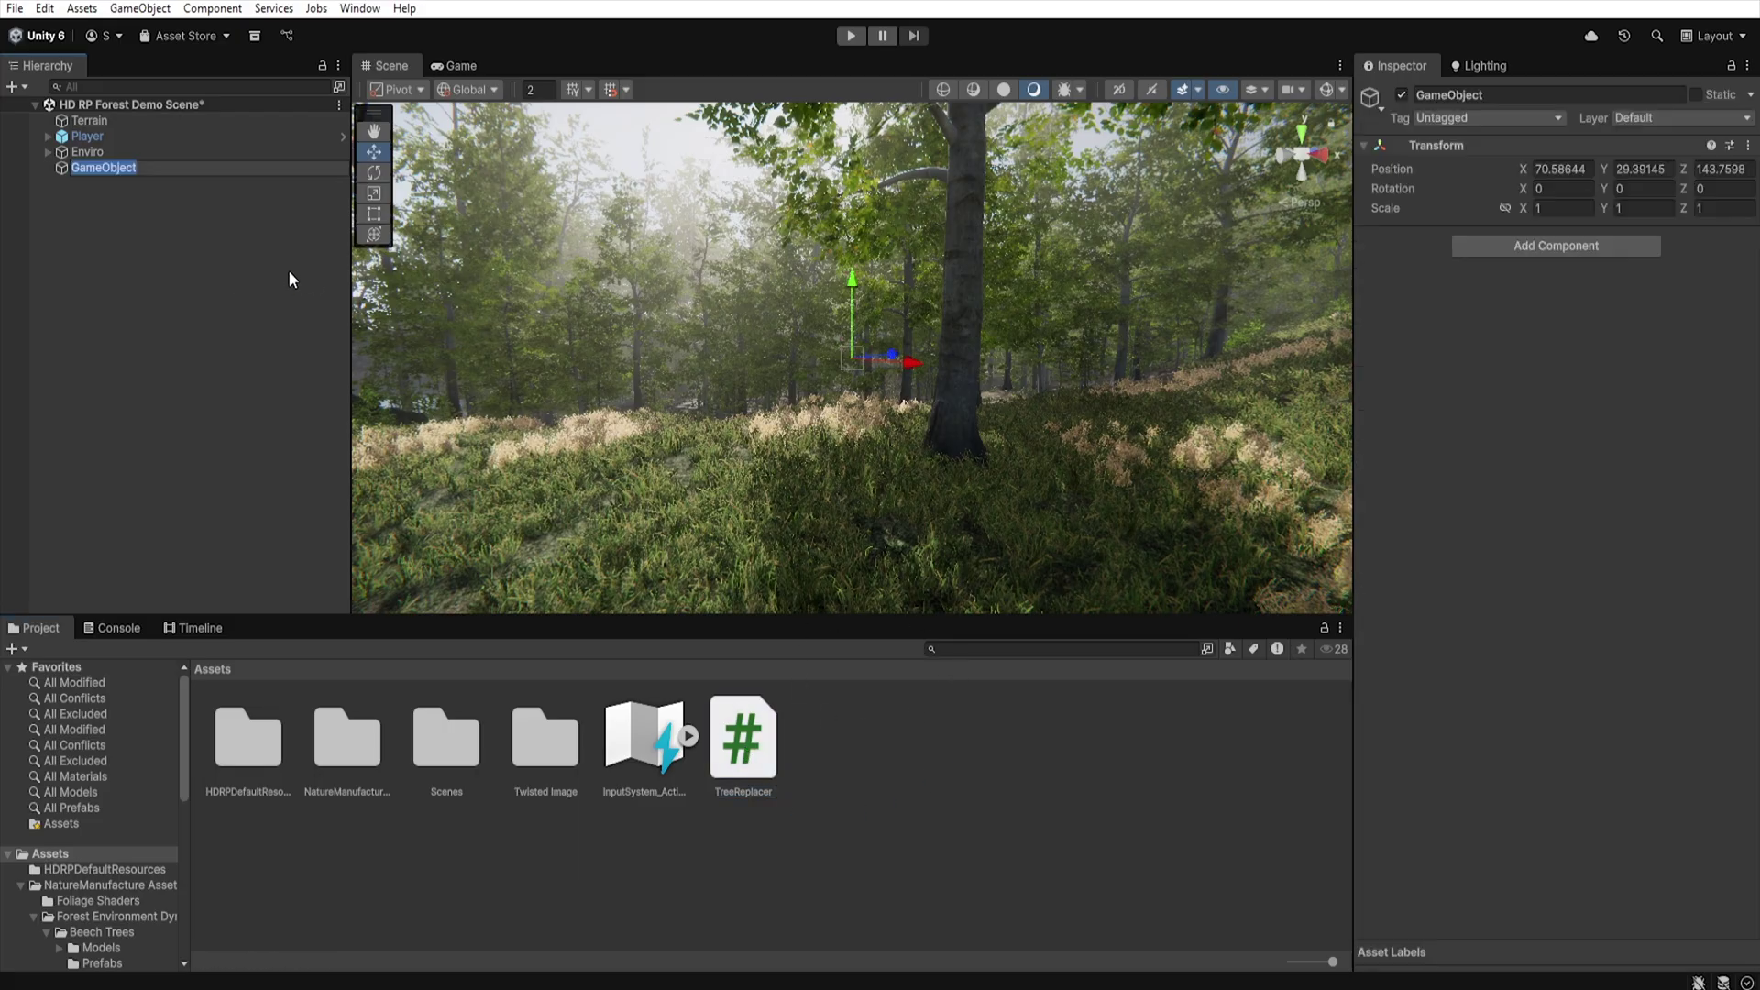
pyautogui.write('Replacer')
pyautogui.press('Return')
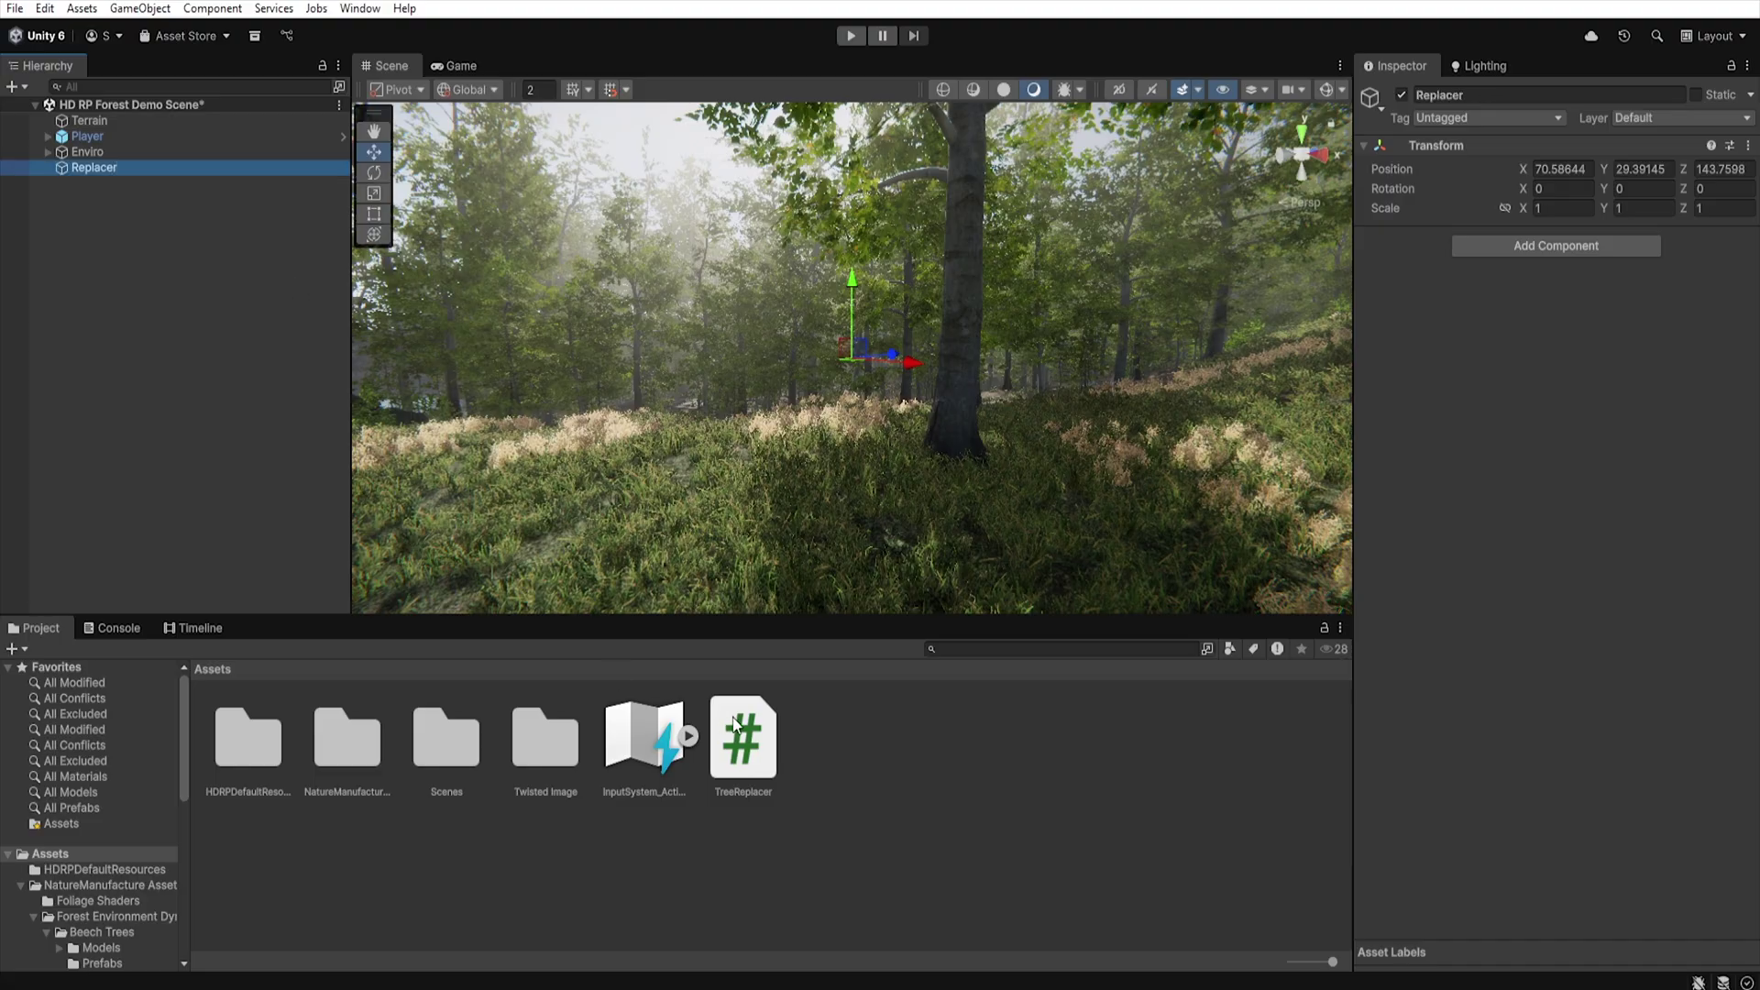
pyautogui.moveTo(742, 738); pyautogui.dragTo(1434, 234)
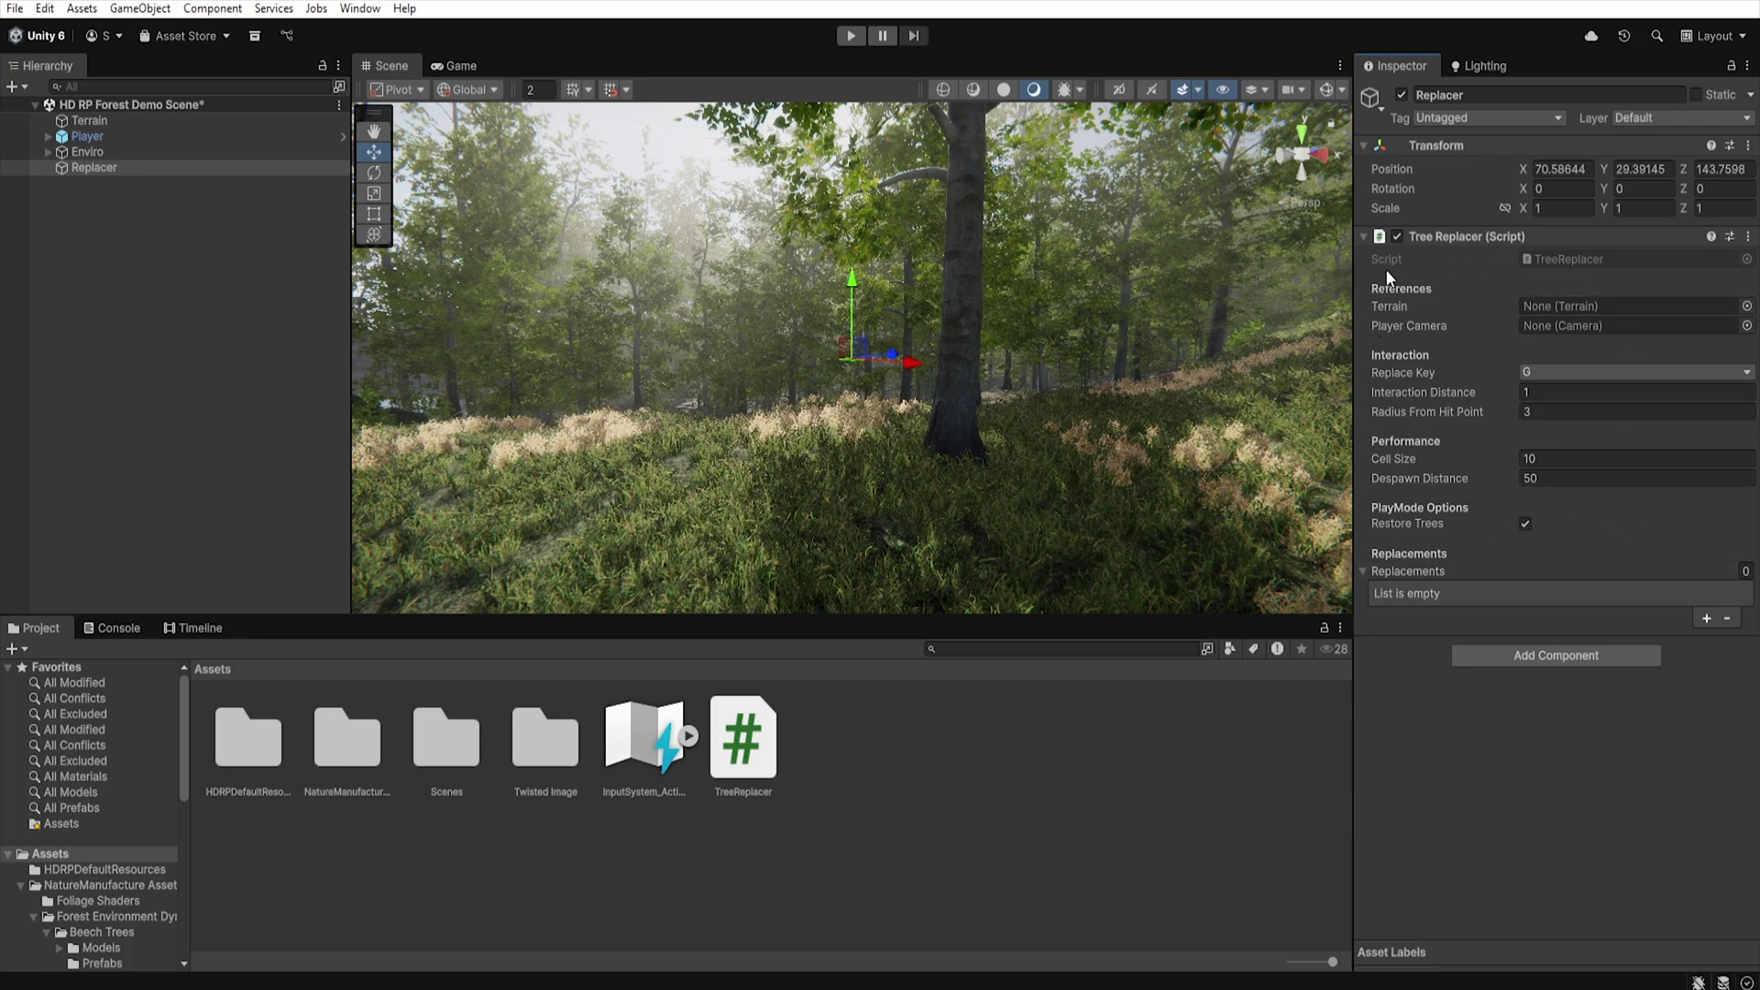
# Step: Assign the Terrain and Camera references on Tree Replacer, then turn on Scene gizmos
pyautogui.click(1746, 306)
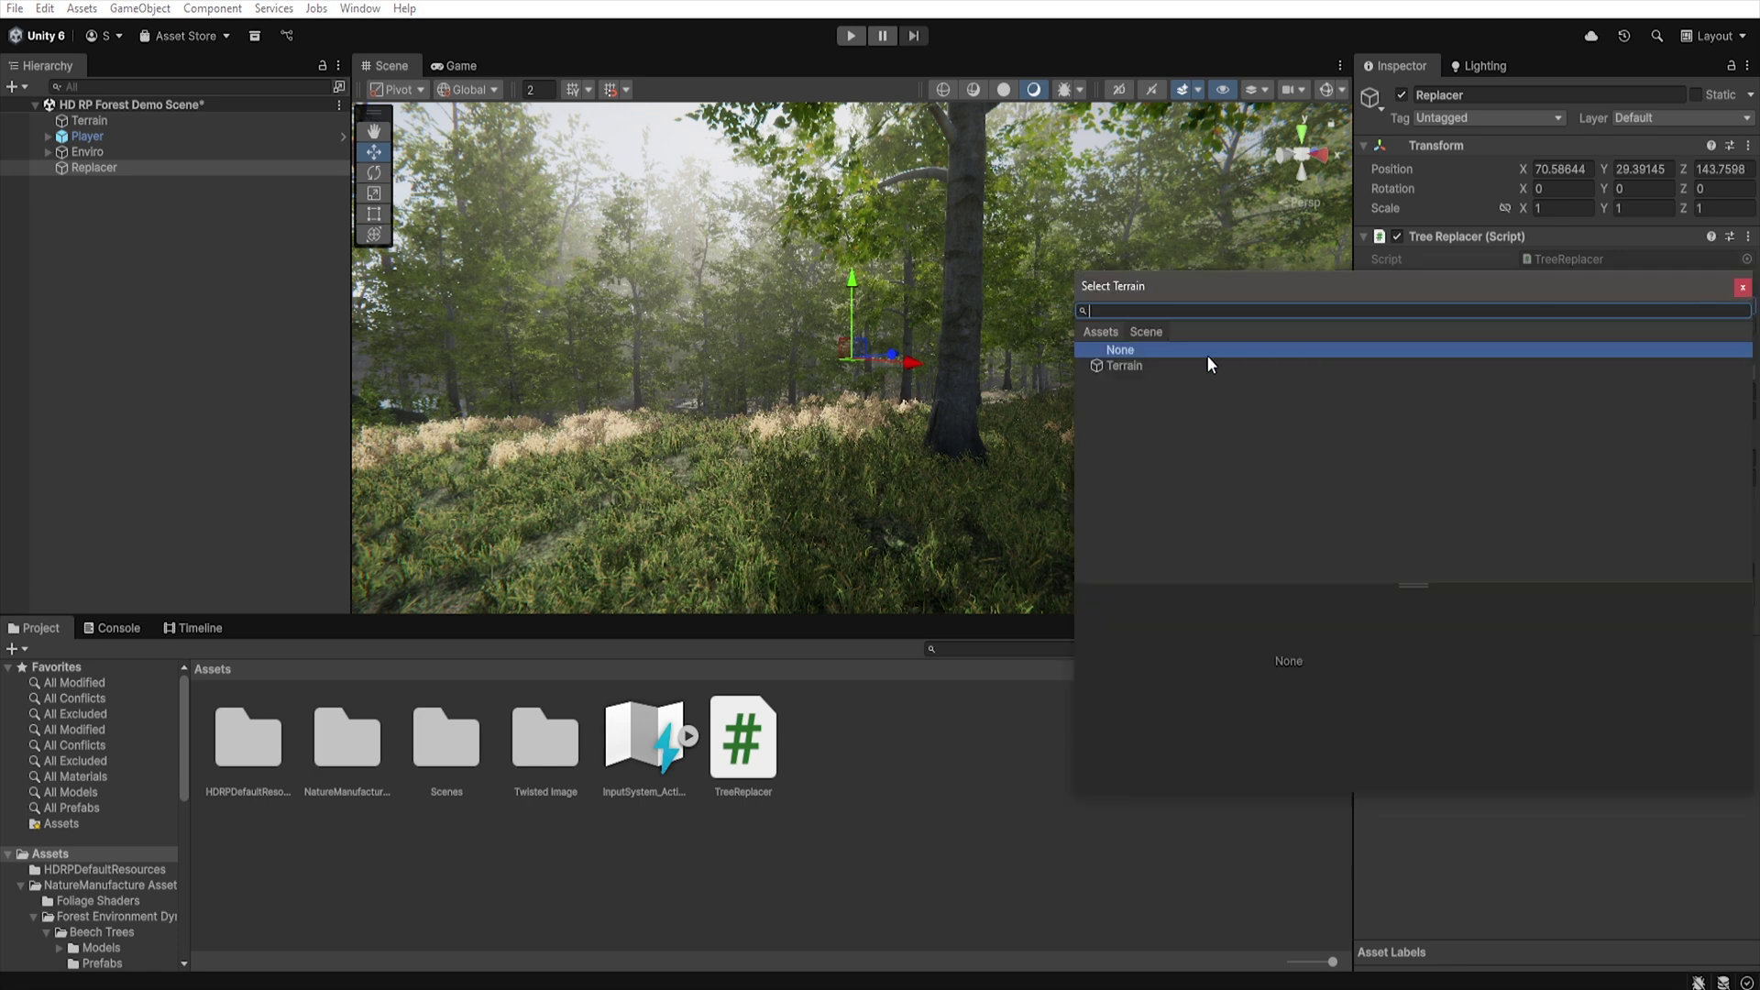
pyautogui.click(1126, 366)
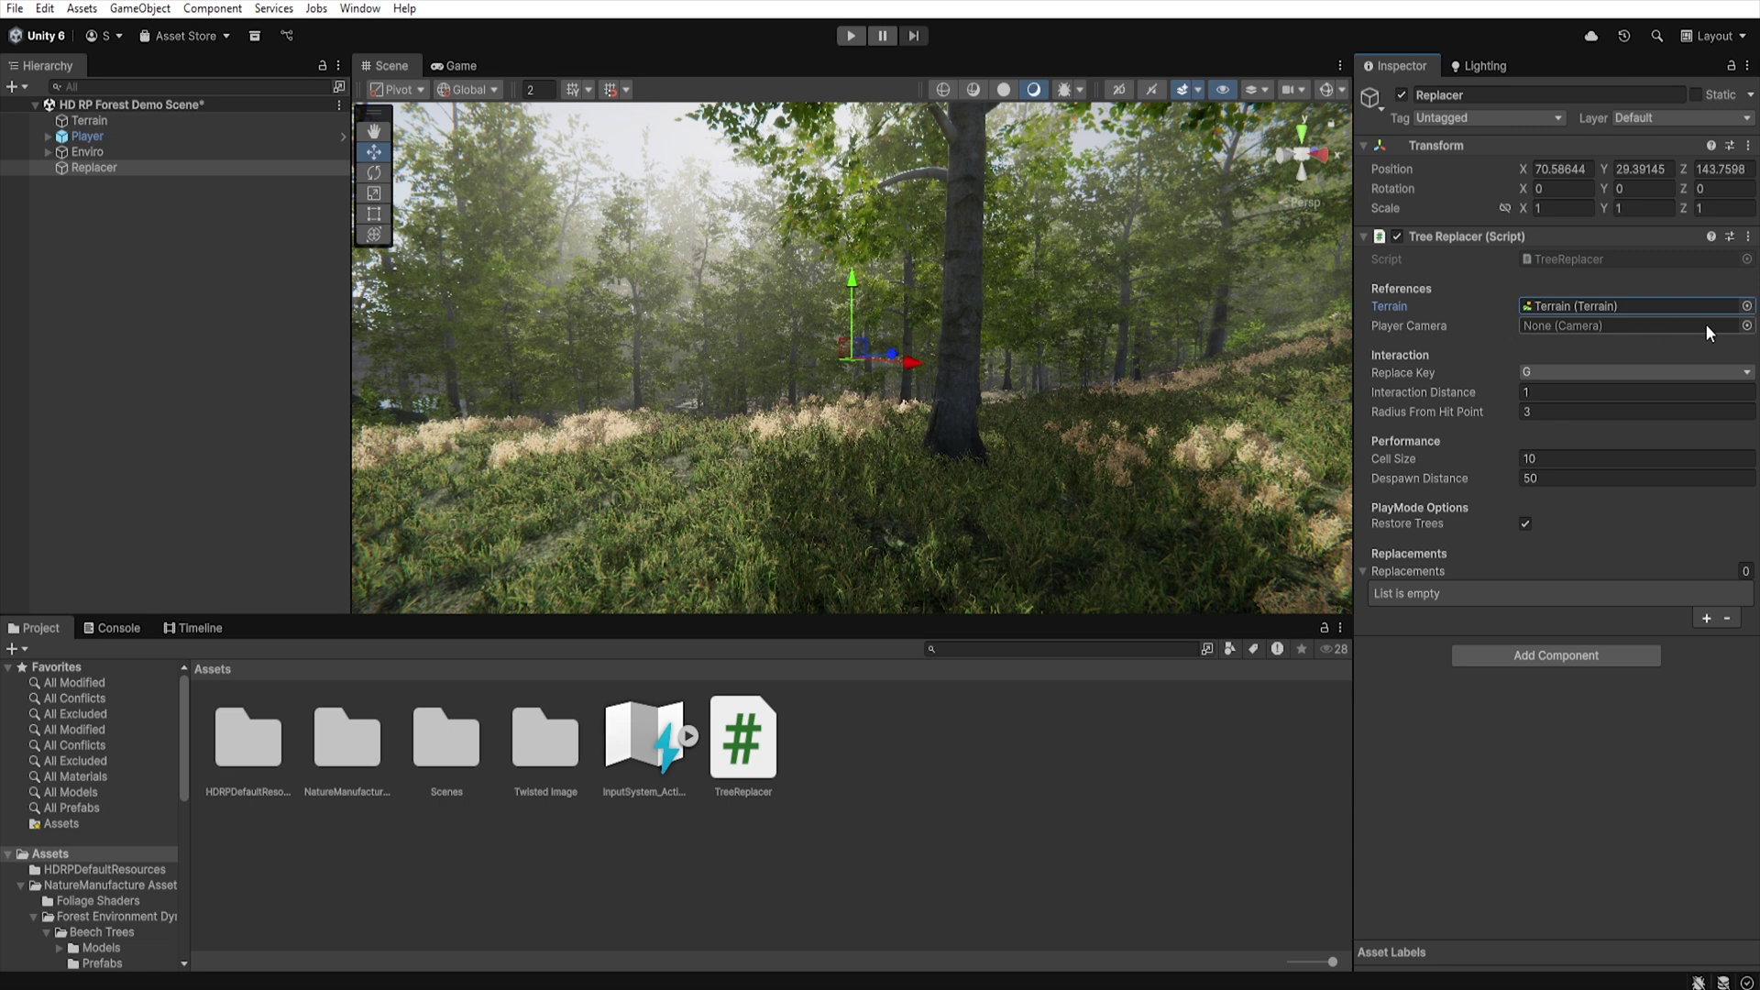
pyautogui.click(1747, 326)
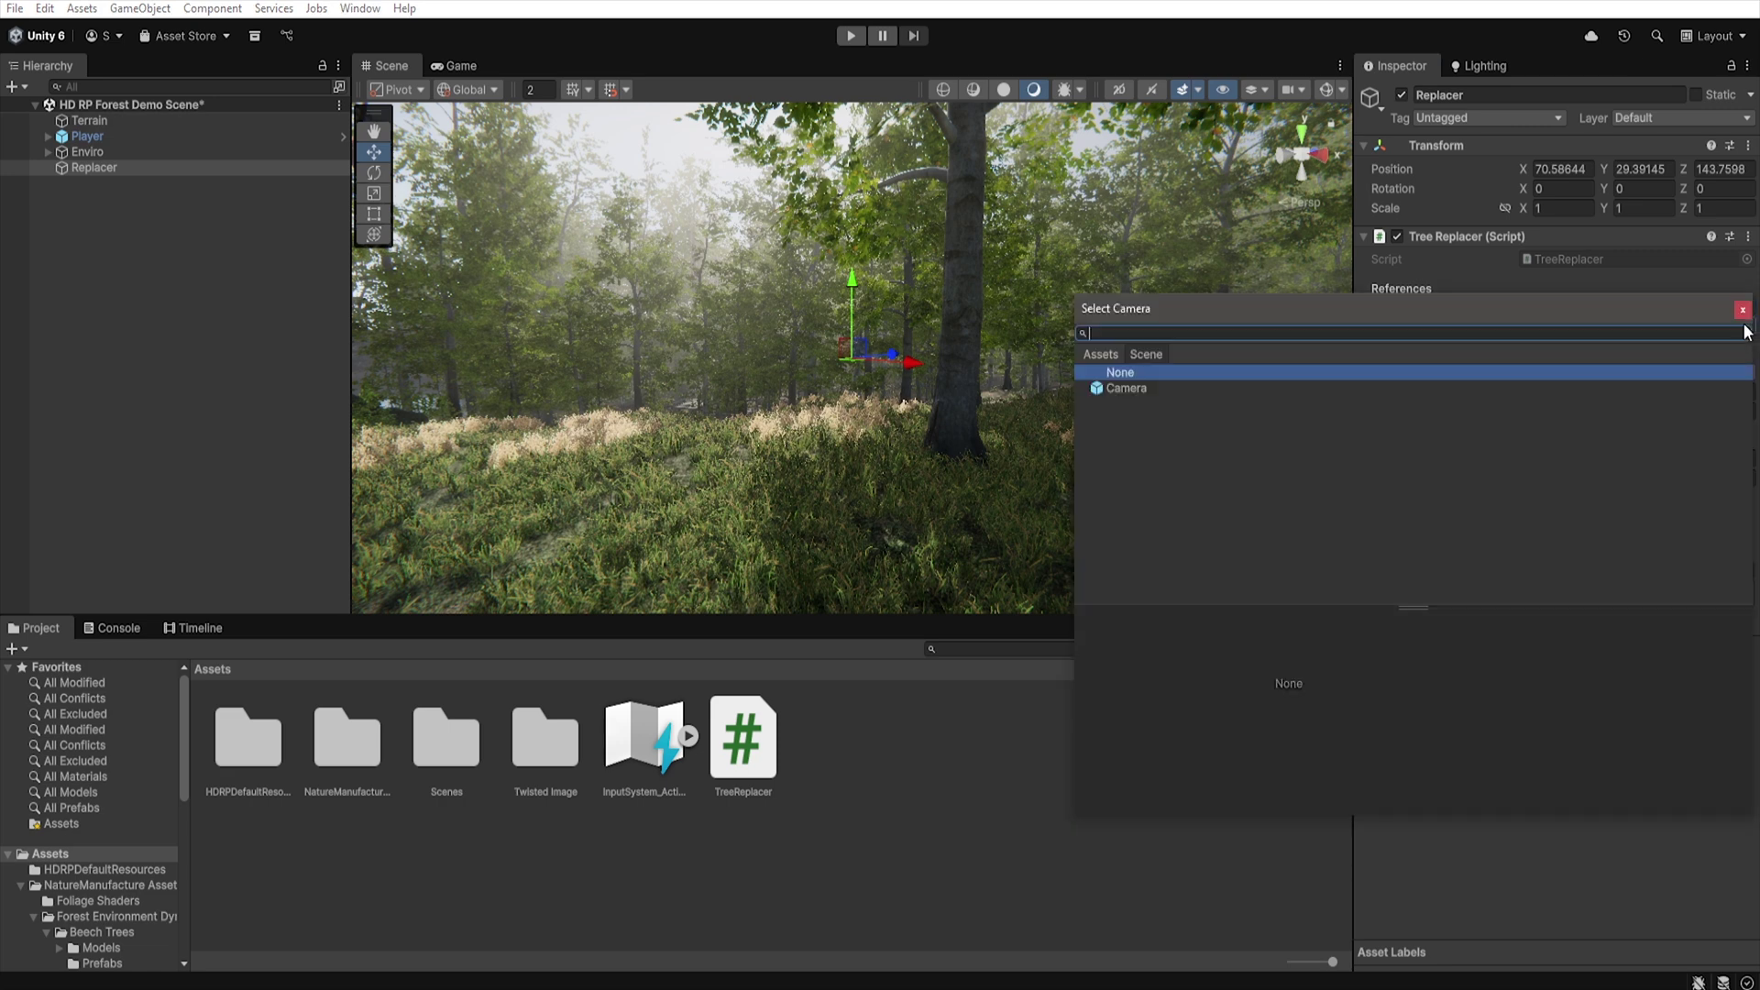
pyautogui.doubleClick(1148, 385)
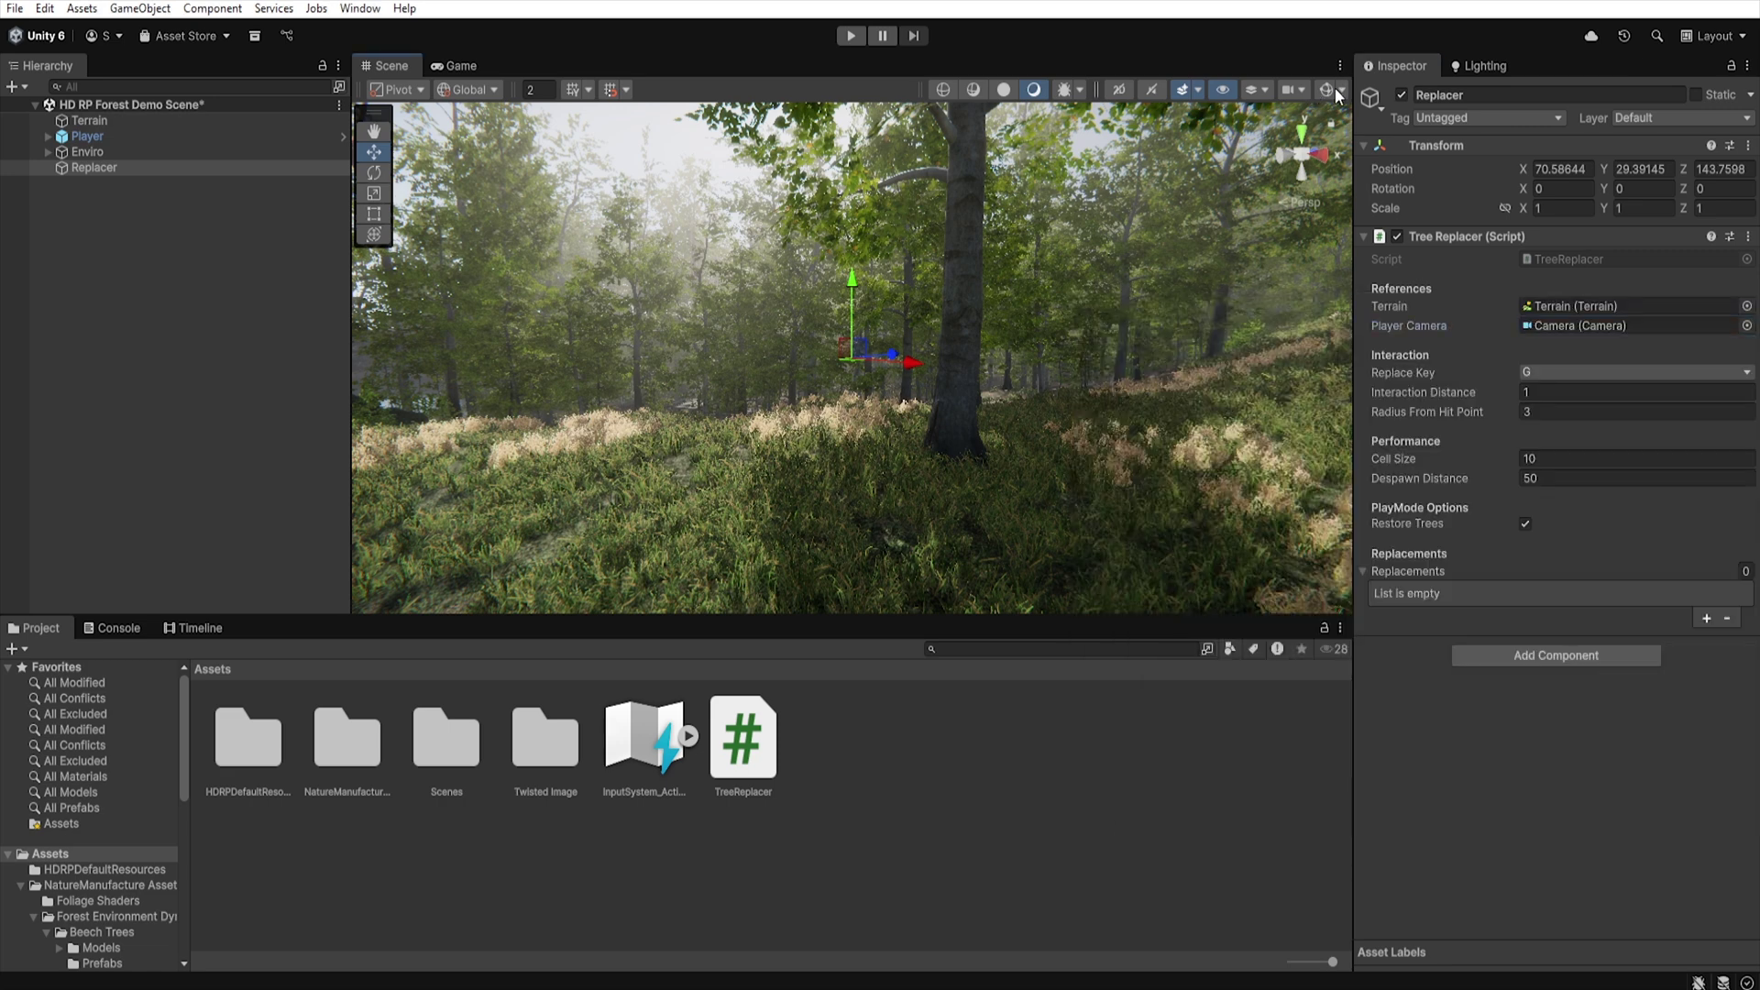
pyautogui.click(1329, 88)
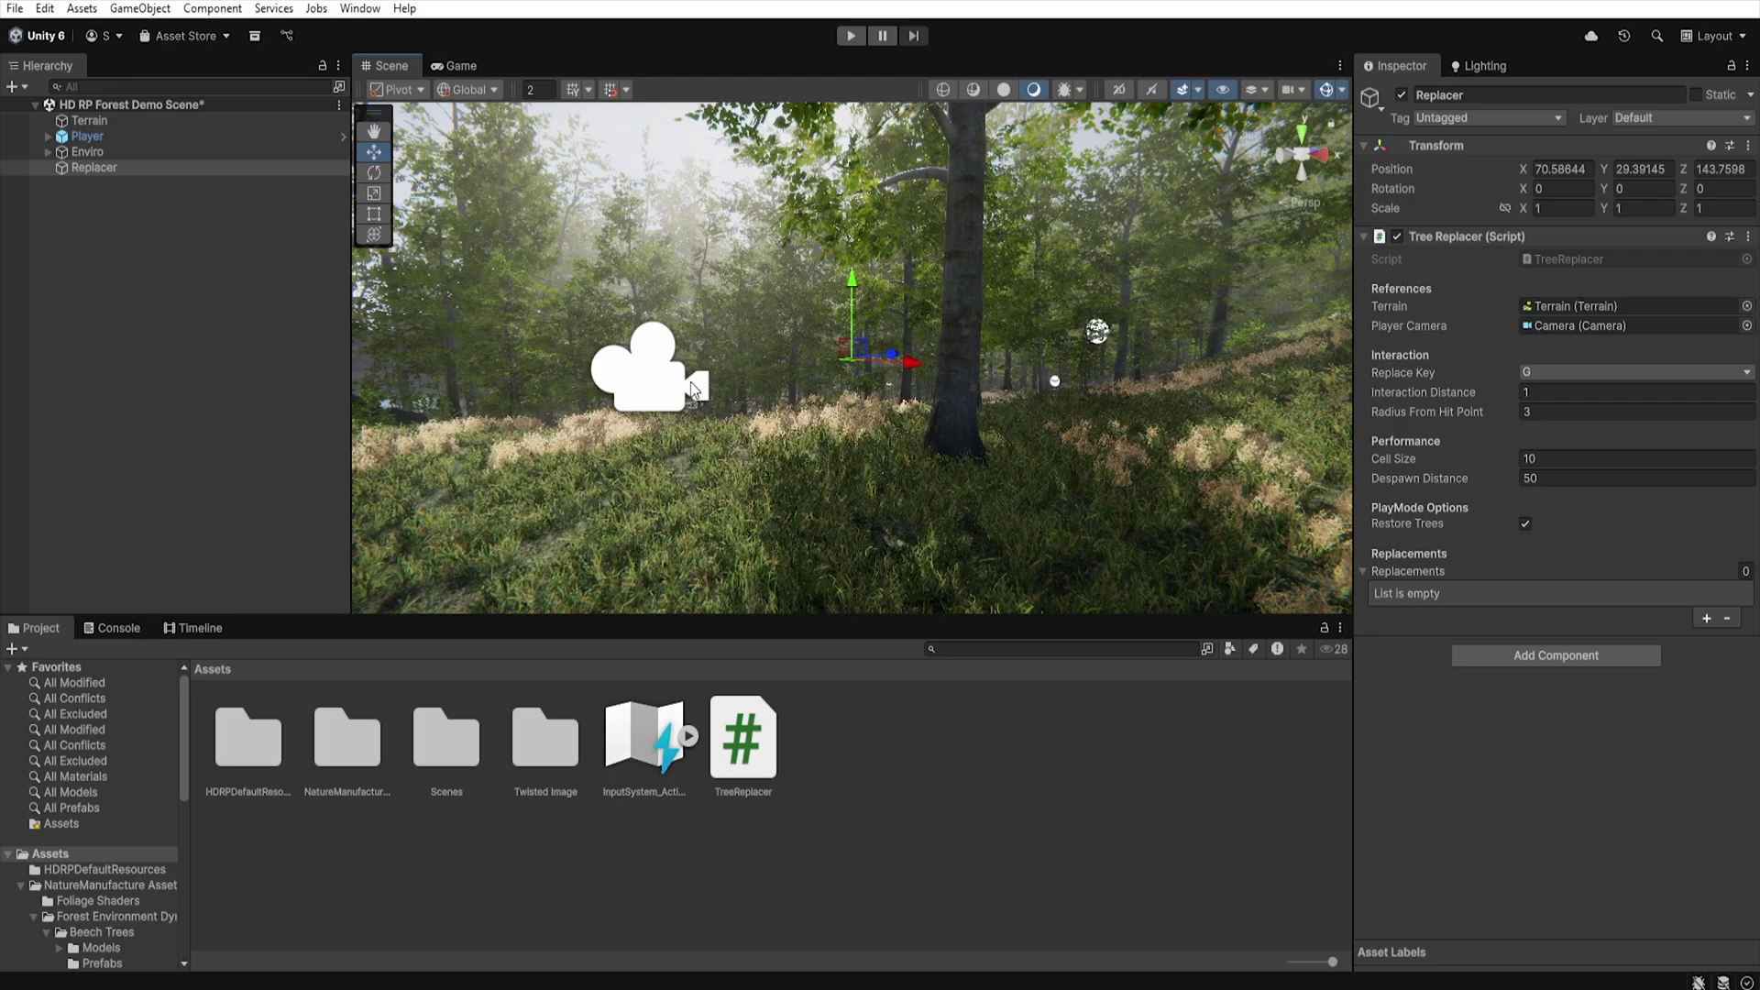
# Step: Hide the gizmos, keep Replace Key as G, and enter 3 for Radius From Hit Point
pyautogui.click(1329, 88)
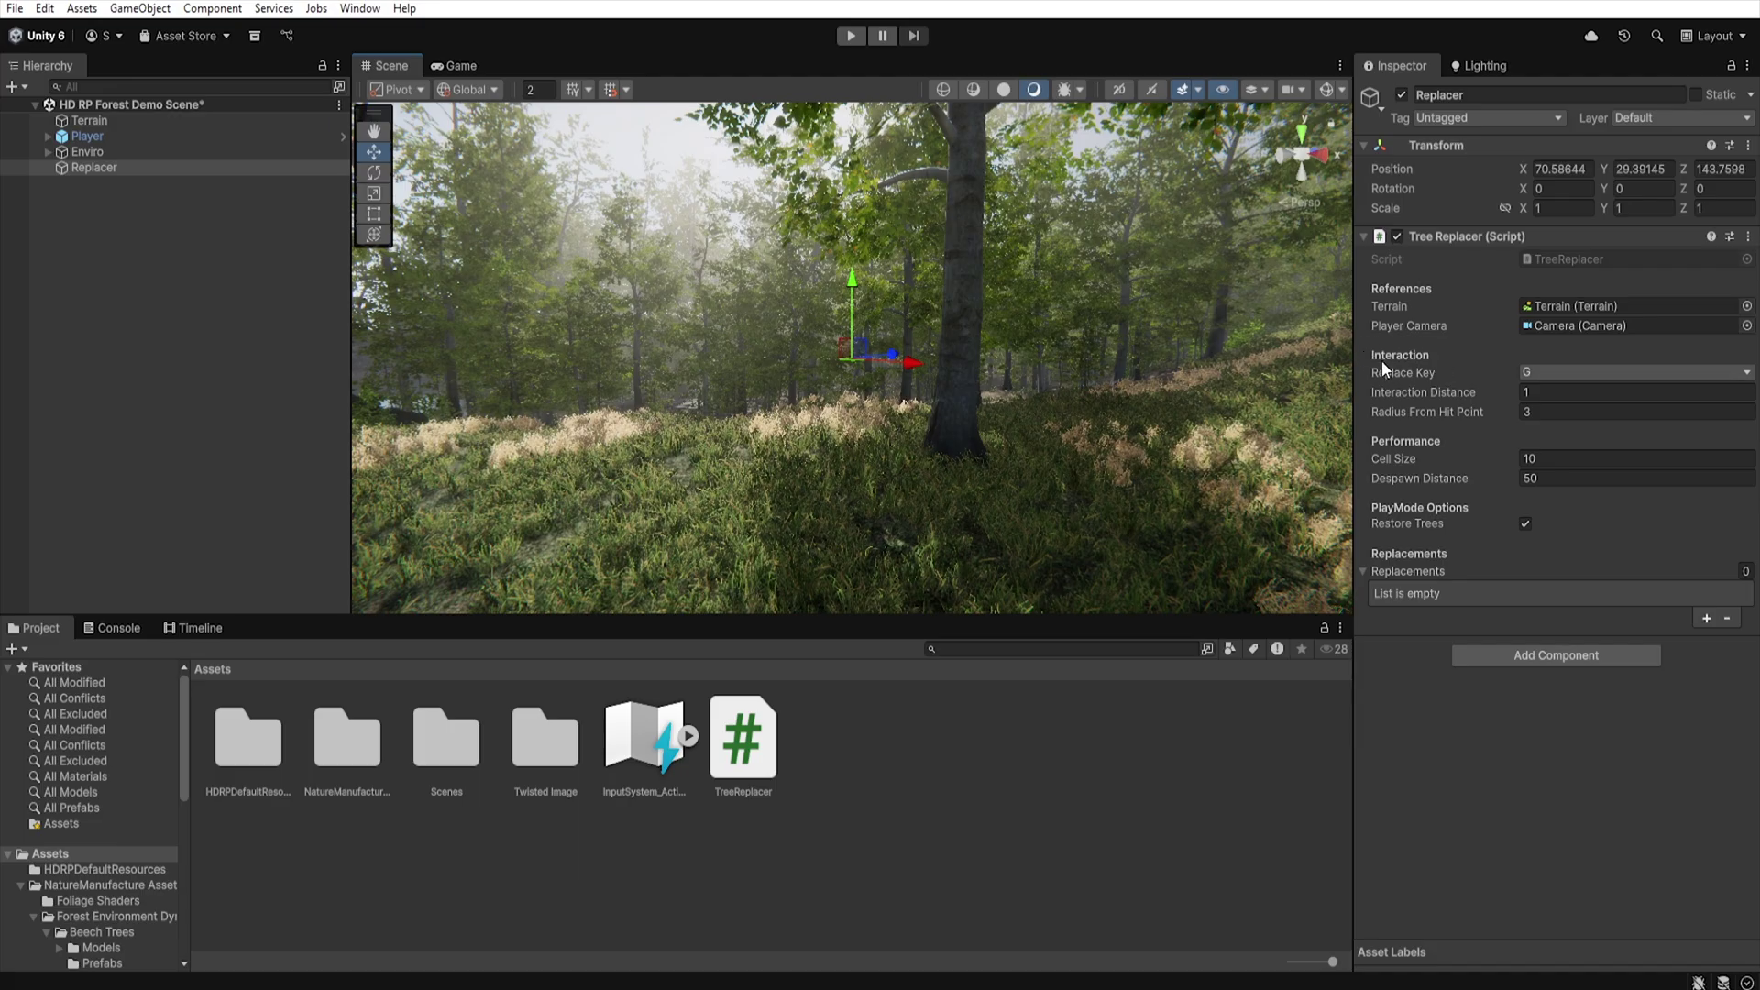
pyautogui.click(1637, 372)
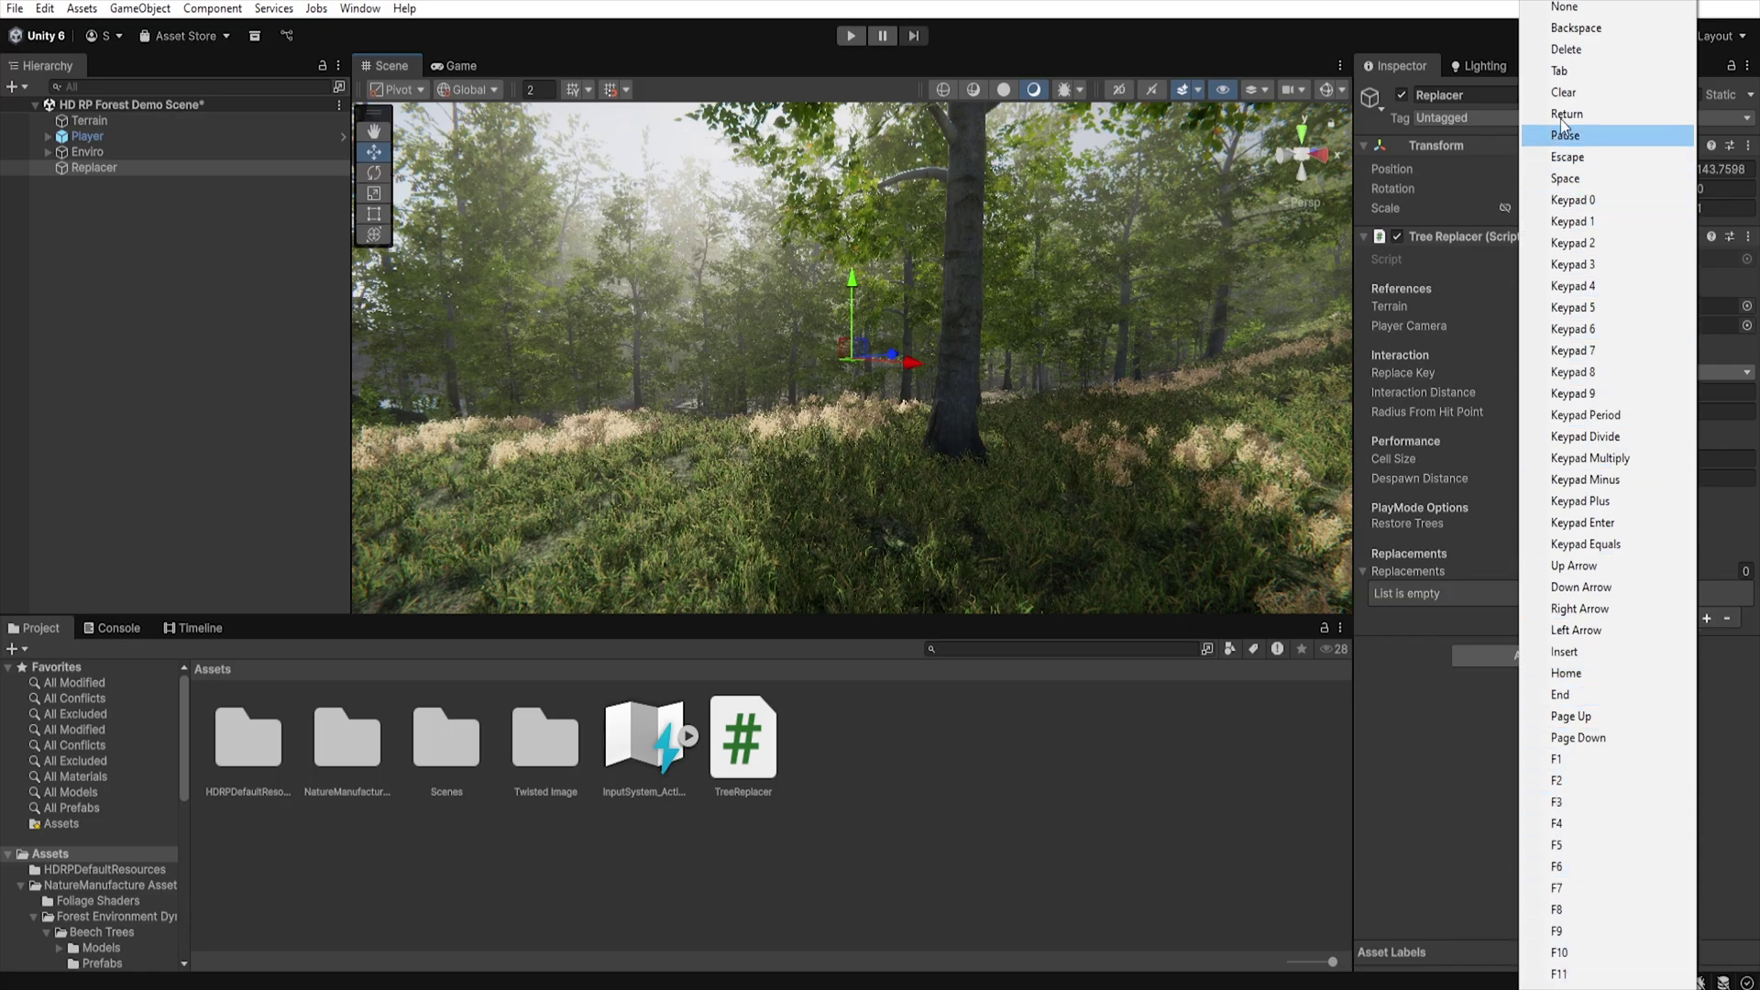
pyautogui.click(1489, 3)
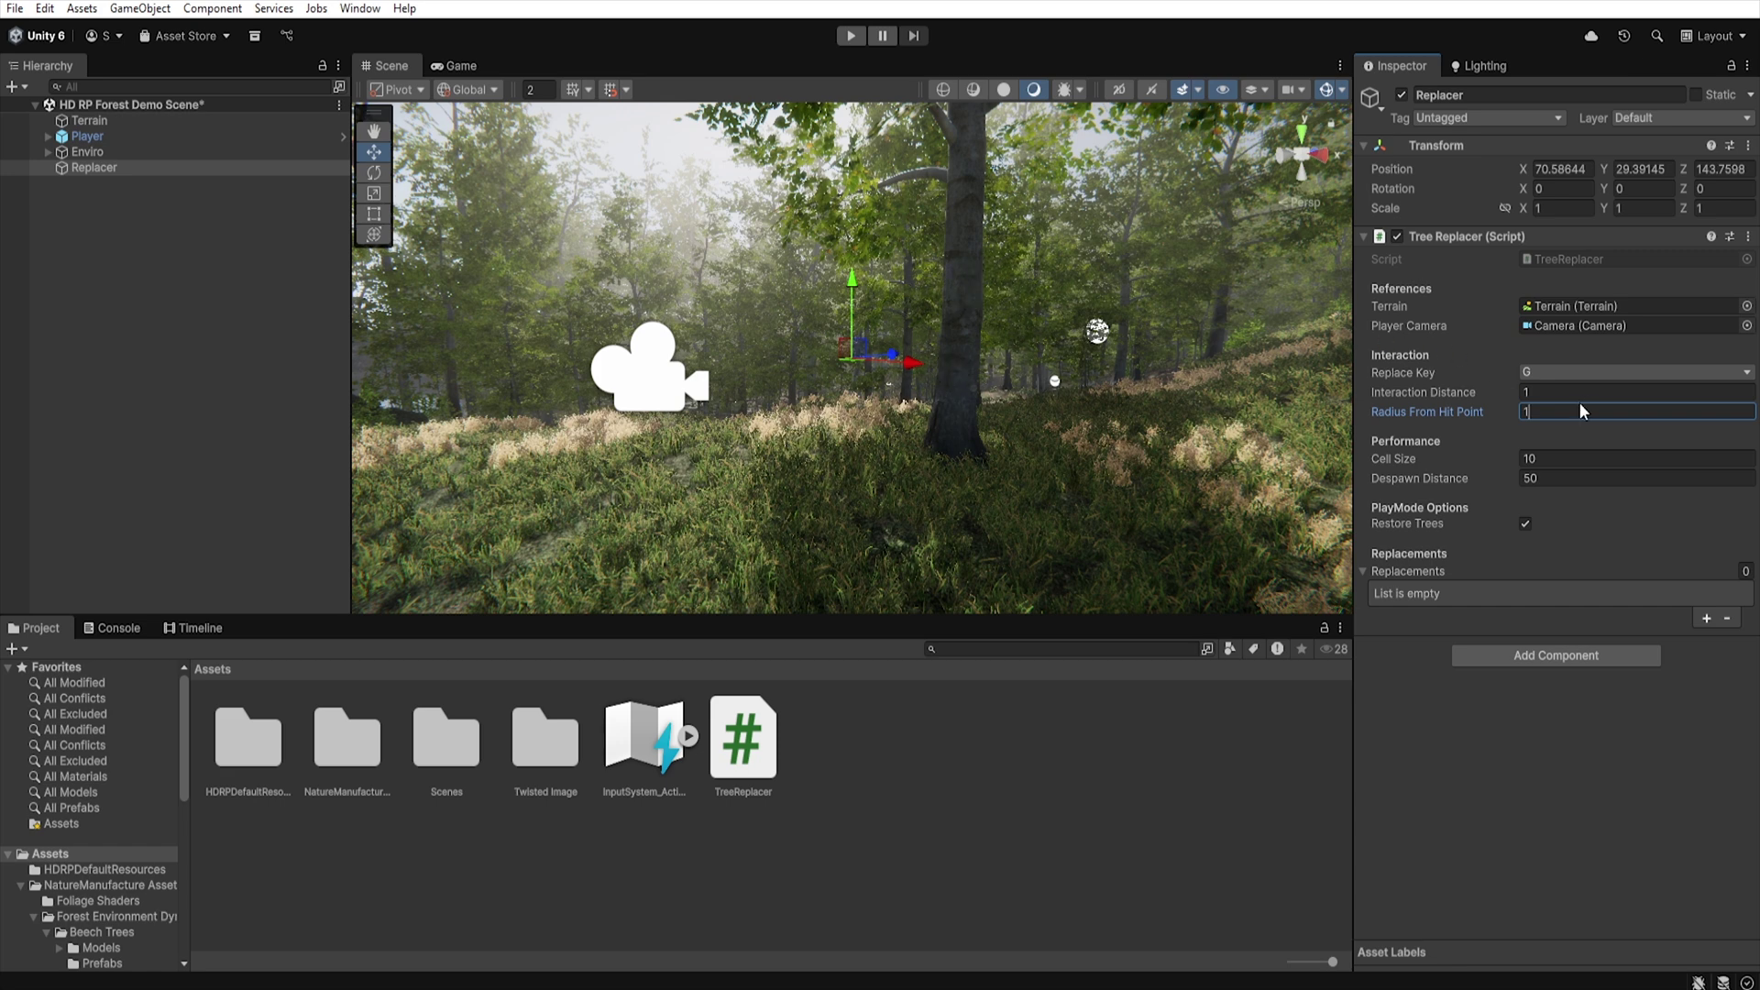
pyautogui.write('3')
# Step: Confirm Radius From Hit Point at 3 and enable Restore Trees
pyautogui.click(1482, 493)
pyautogui.click(1526, 523)
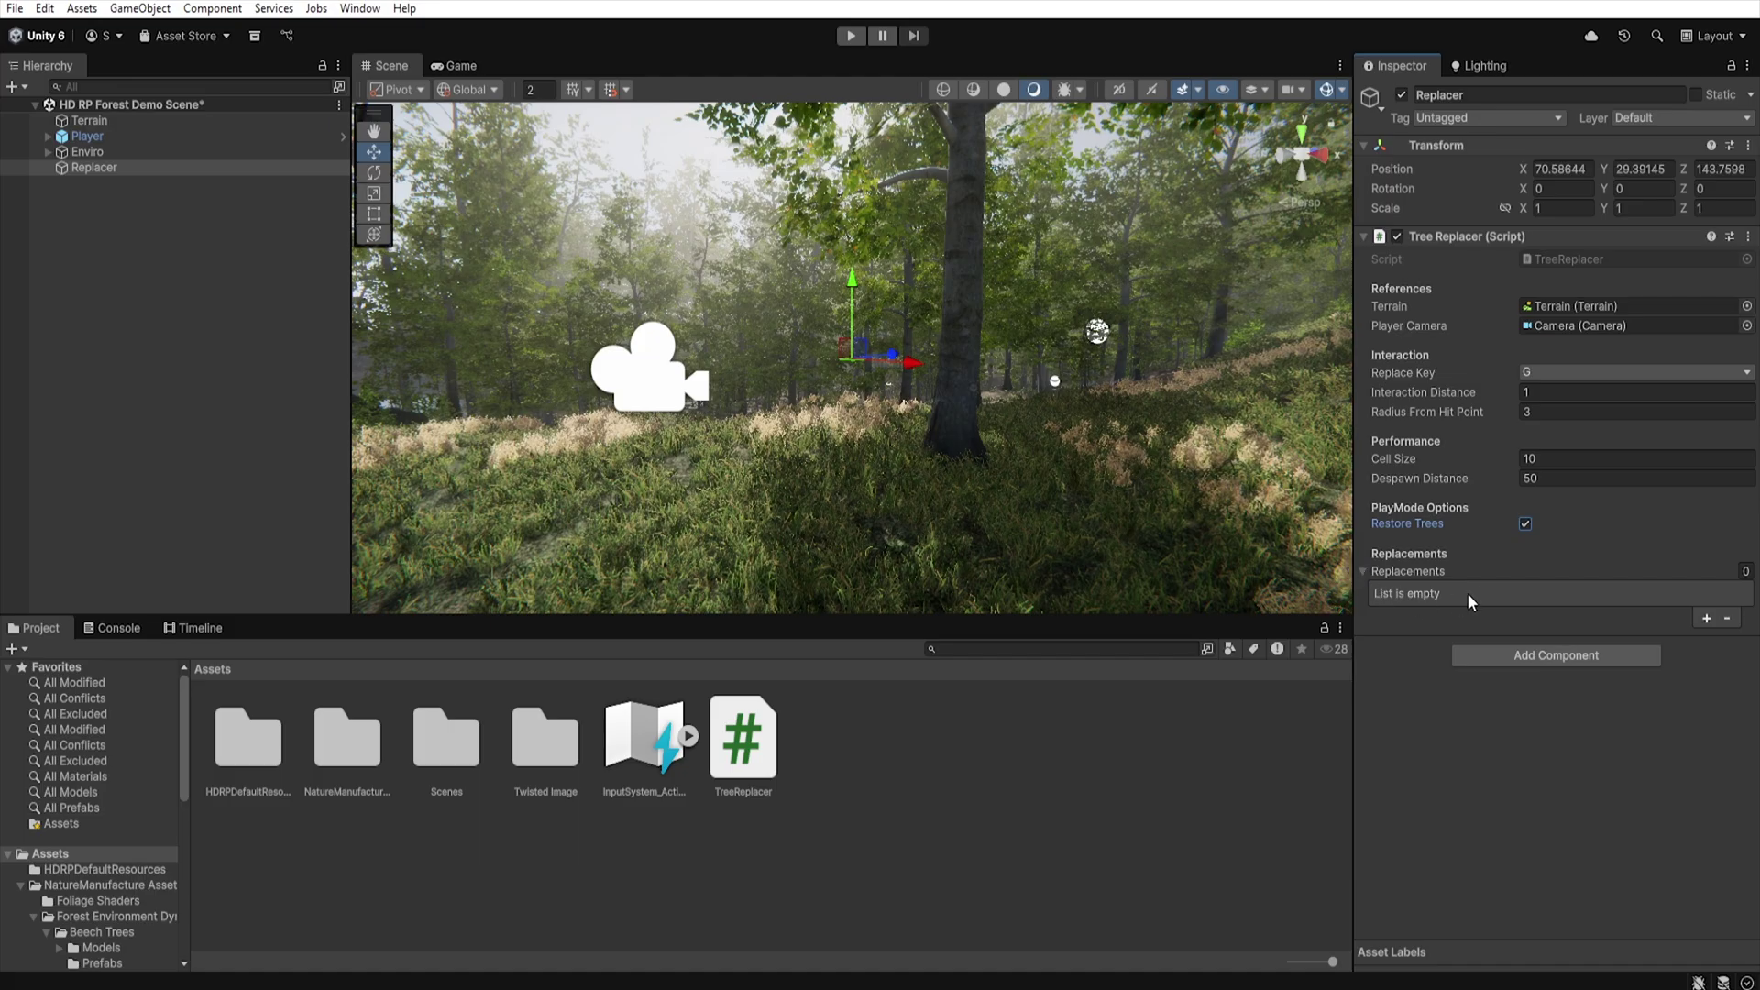
# Step: Add a Replacements entry for tree prefab_beech_tree_03 with the prefab_beech_tree_03 prefab as replacement
pyautogui.click(1706, 618)
pyautogui.click(527, 502)
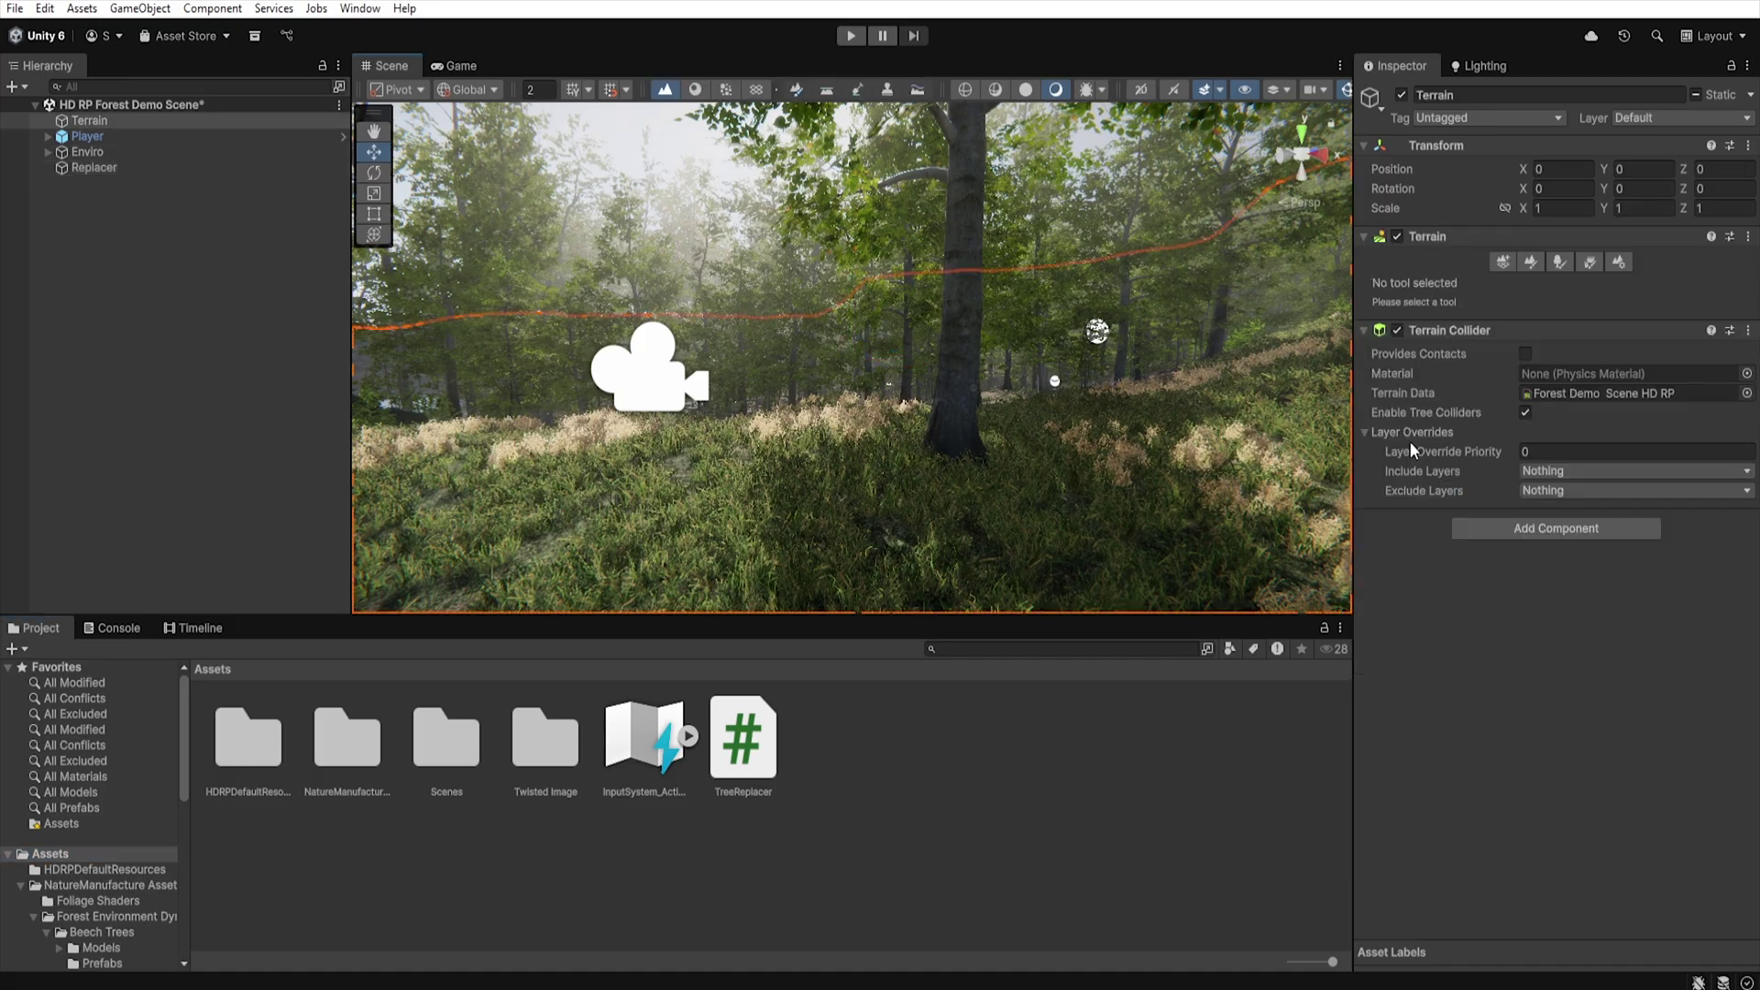
pyautogui.click(1565, 262)
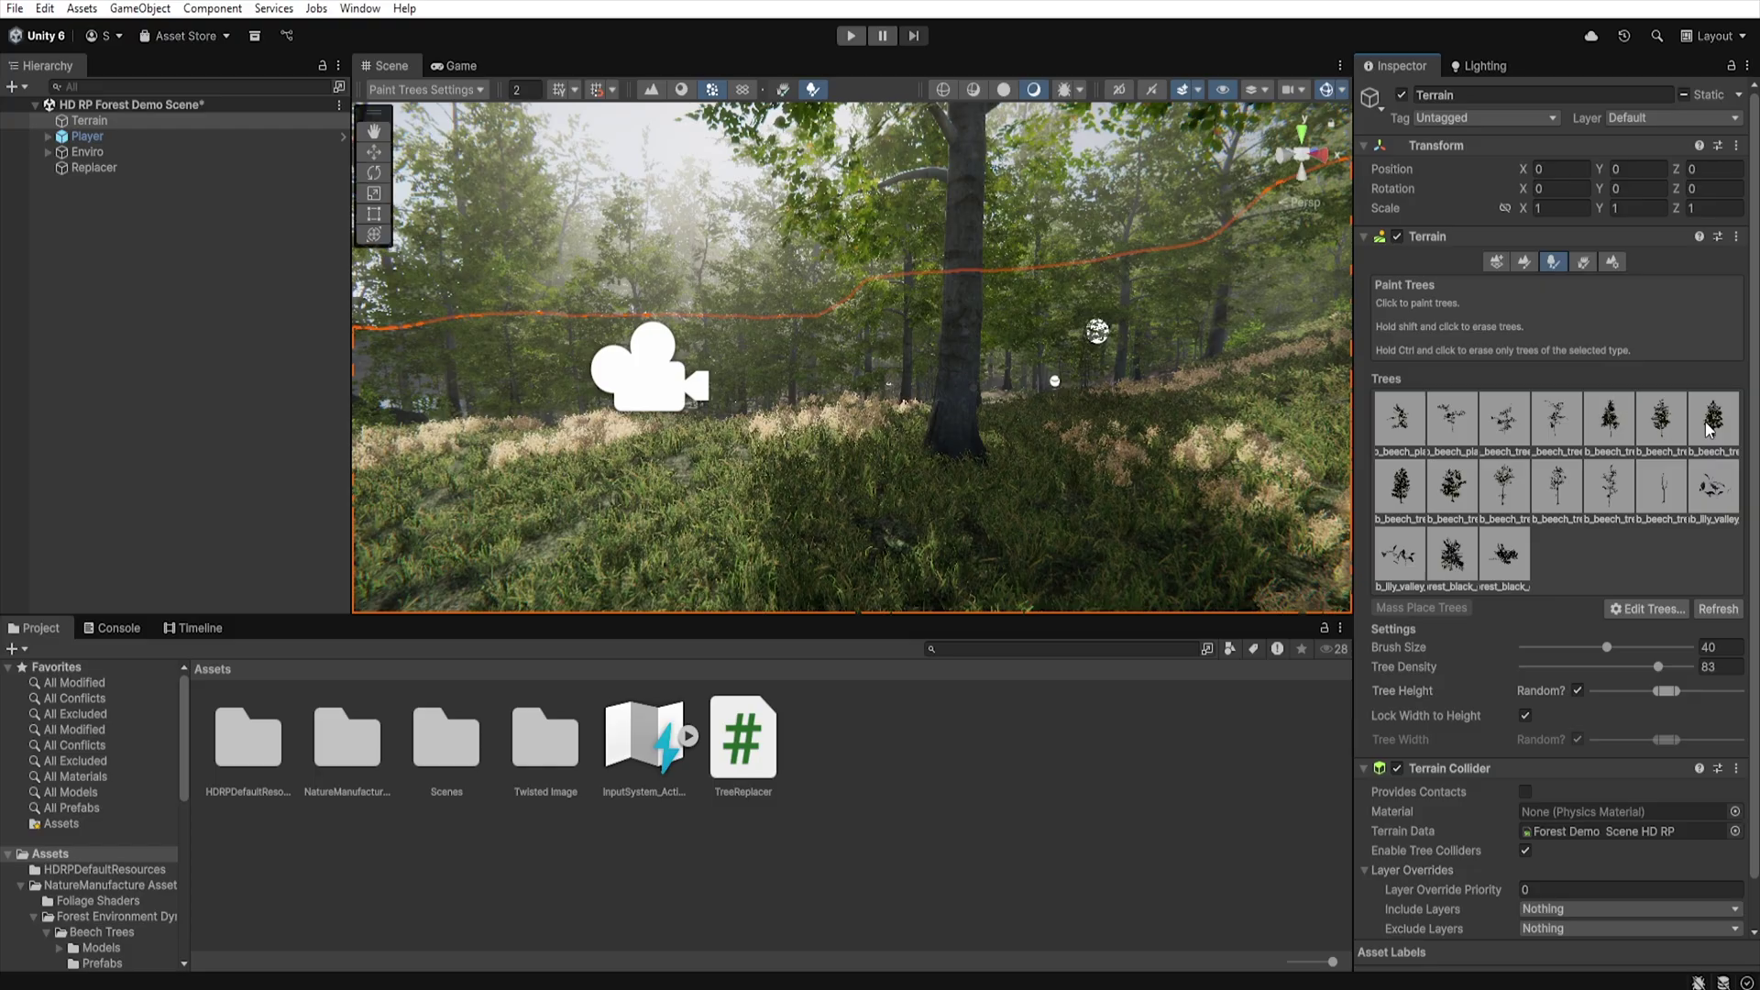
pyautogui.click(101, 964)
pyautogui.click(249, 871)
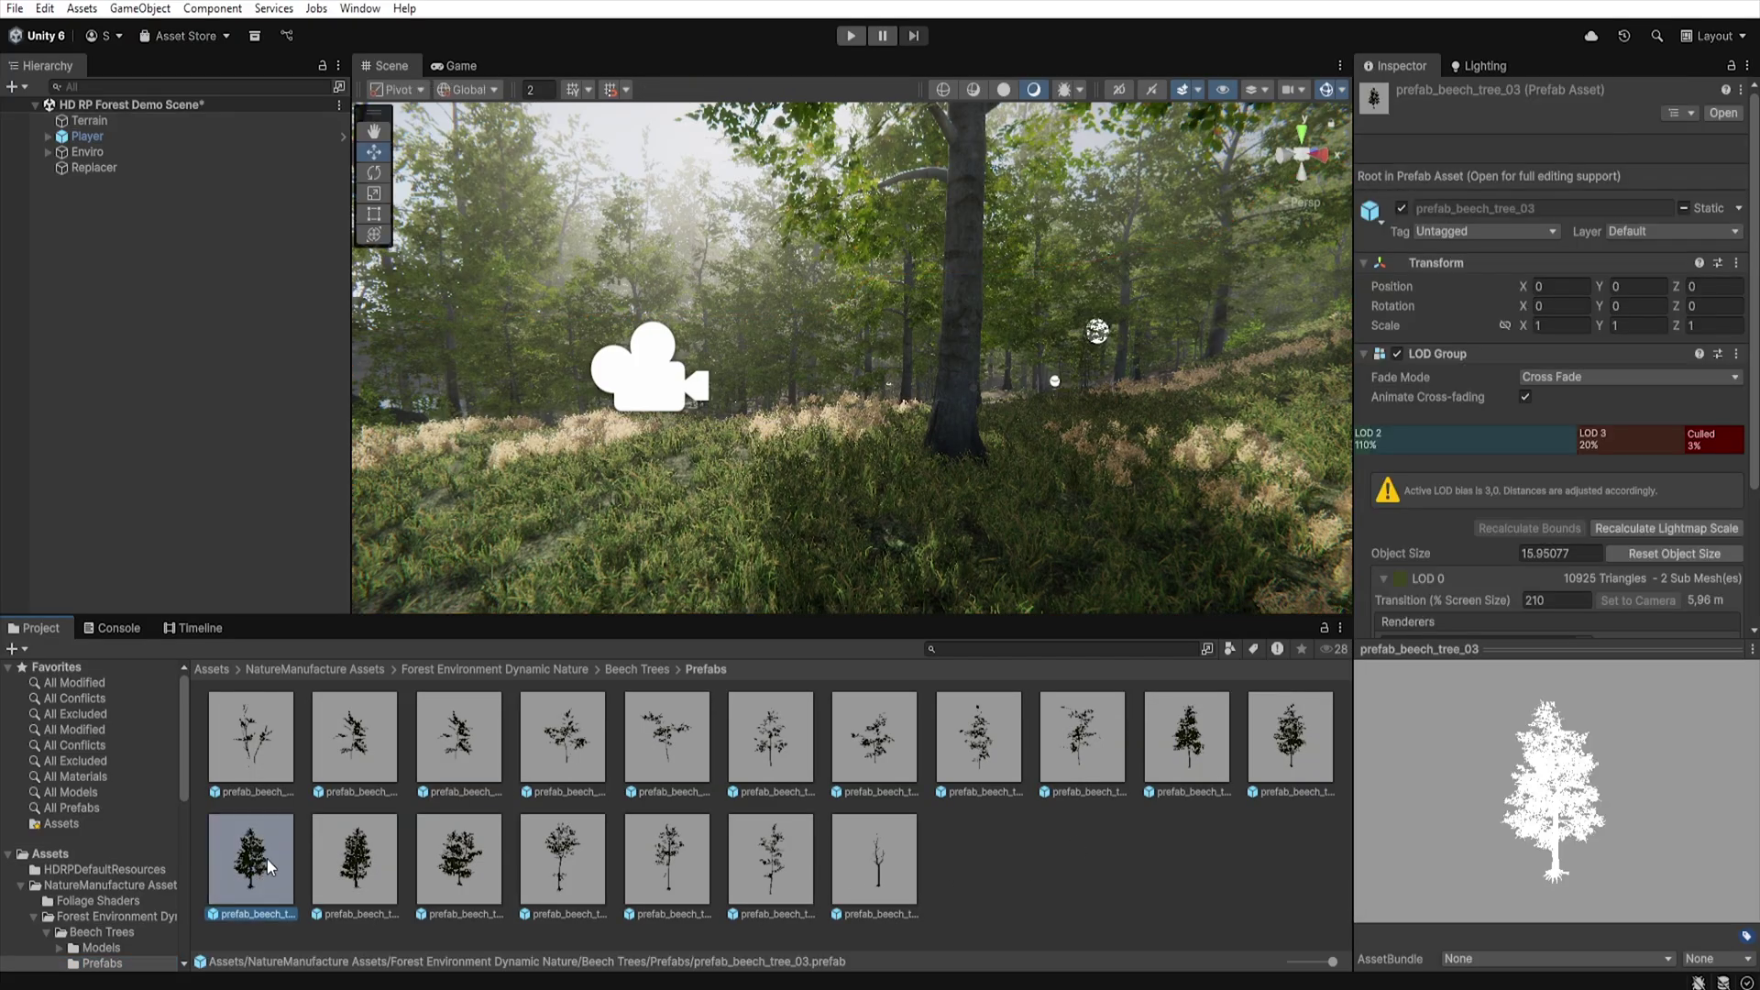
pyautogui.click(160, 167)
pyautogui.click(1581, 612)
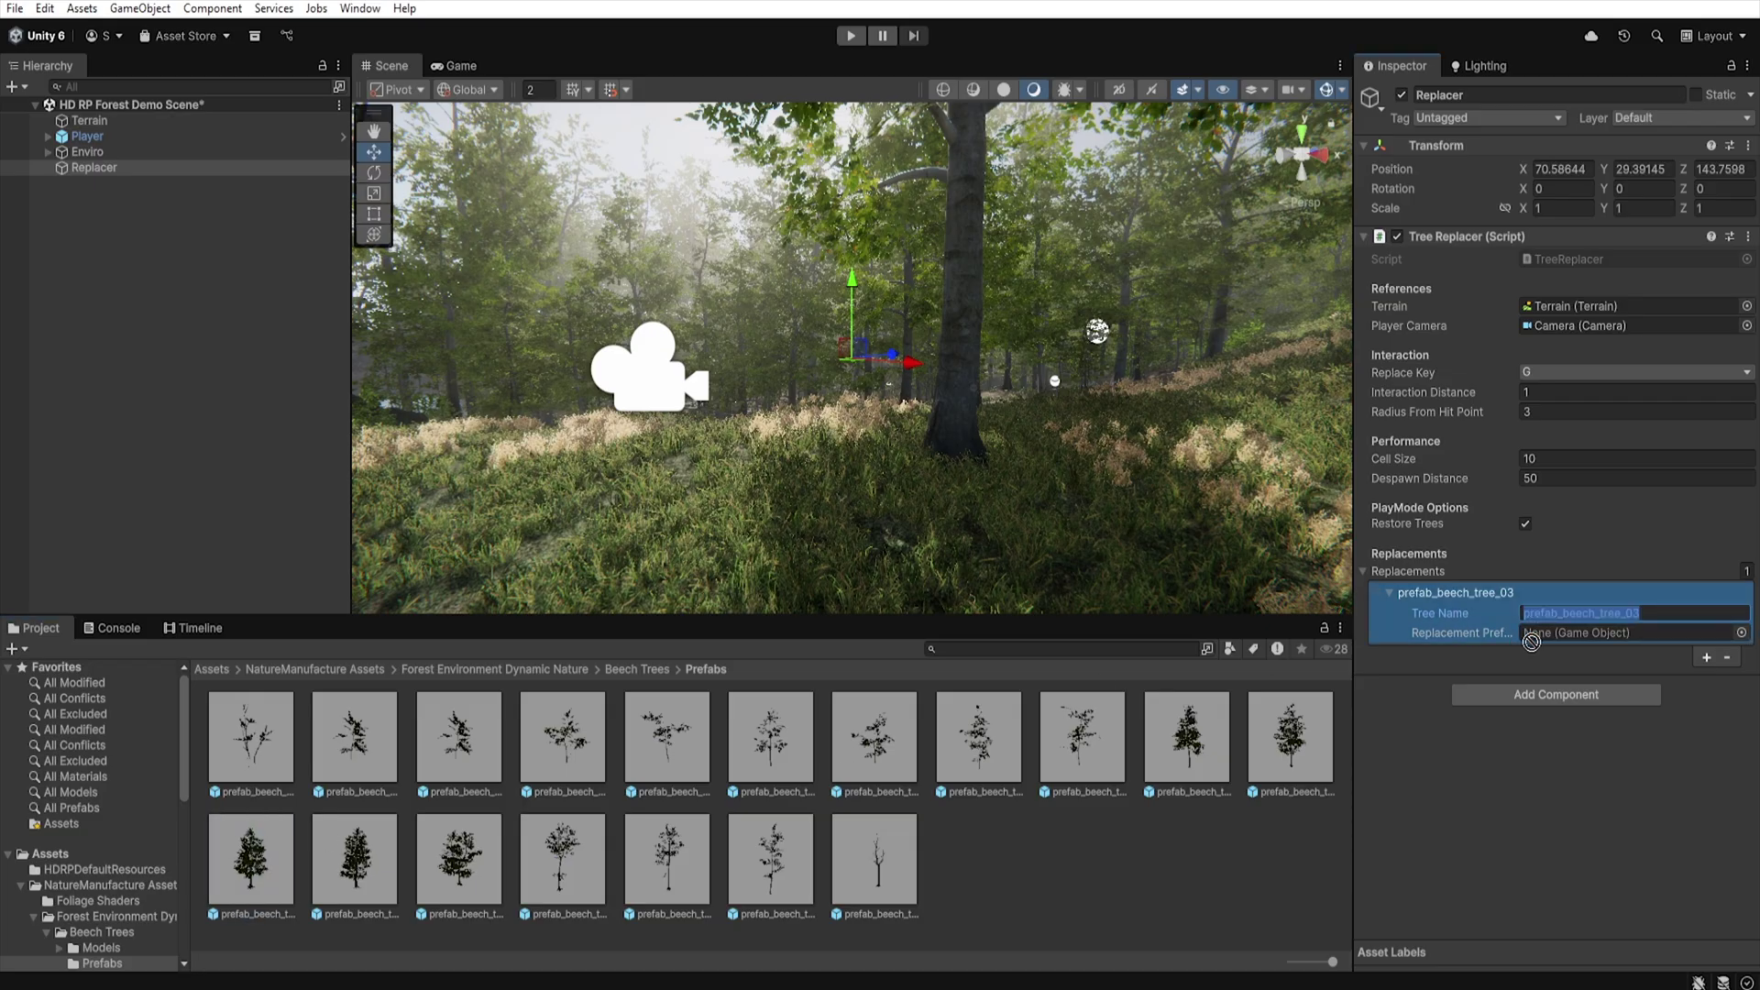
pyautogui.moveTo(1545, 642)
pyautogui.mouseDown()
pyautogui.moveTo(1560, 653)
pyautogui.moveTo(1561, 637)
pyautogui.mouseUp()
pyautogui.click(1667, 616)
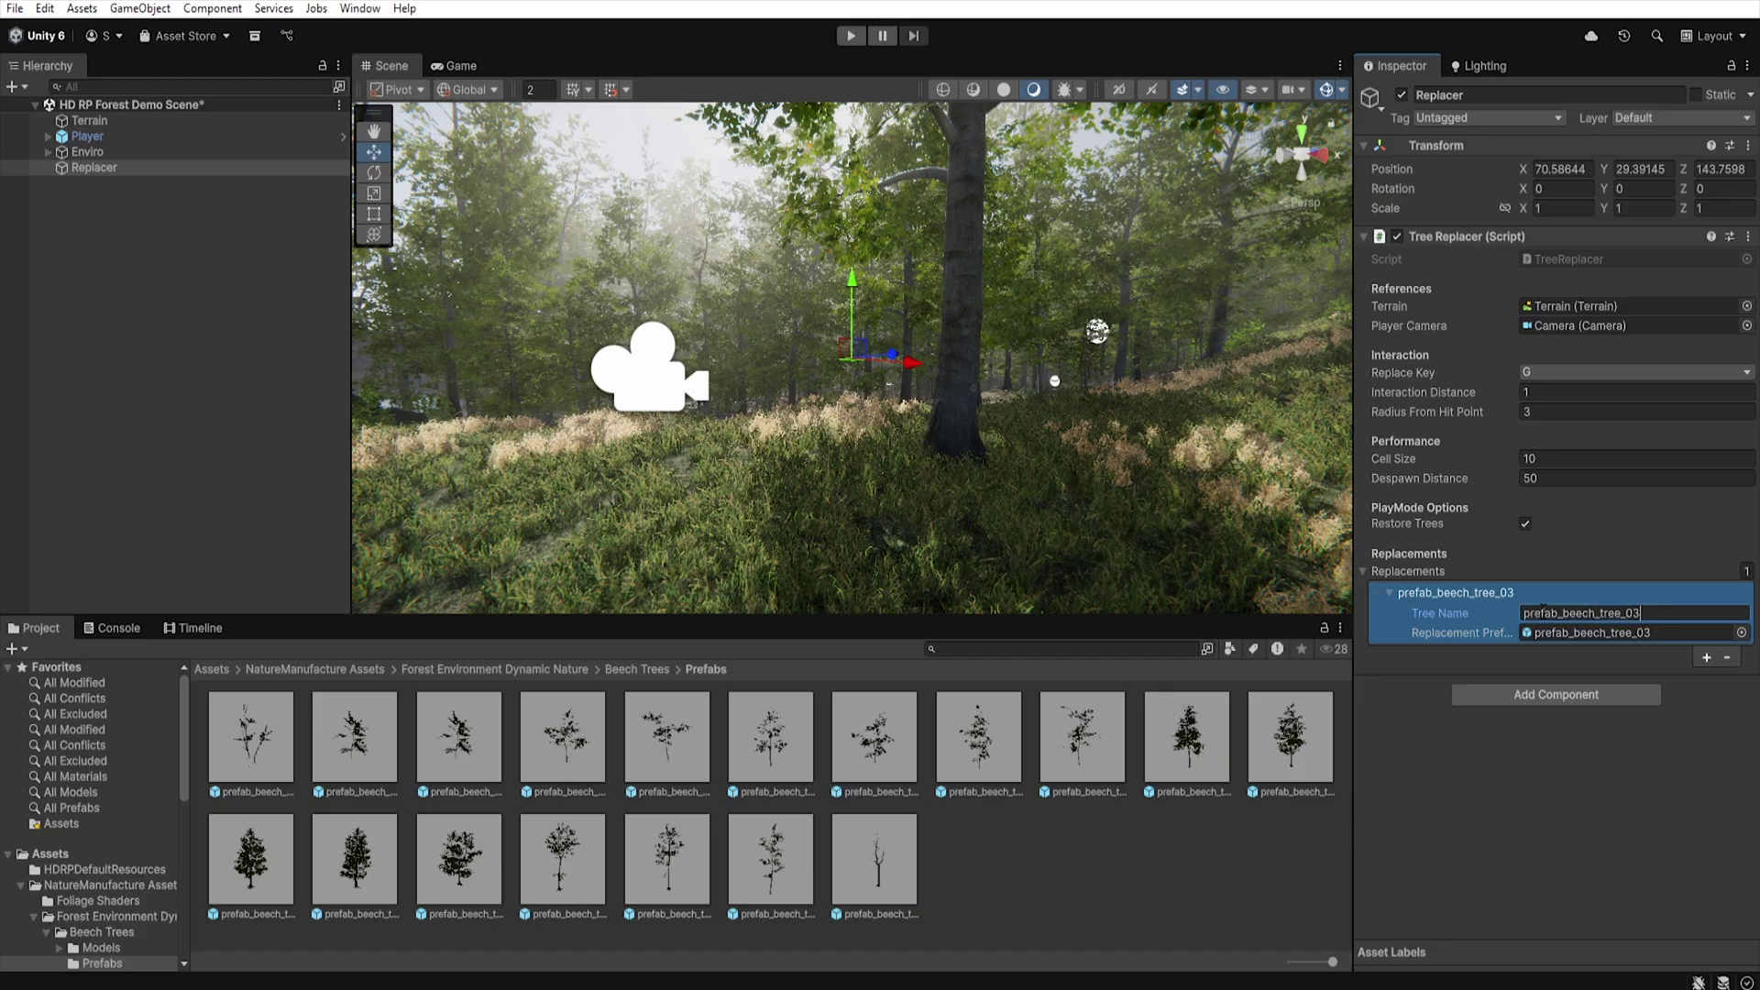
pyautogui.click(1613, 632)
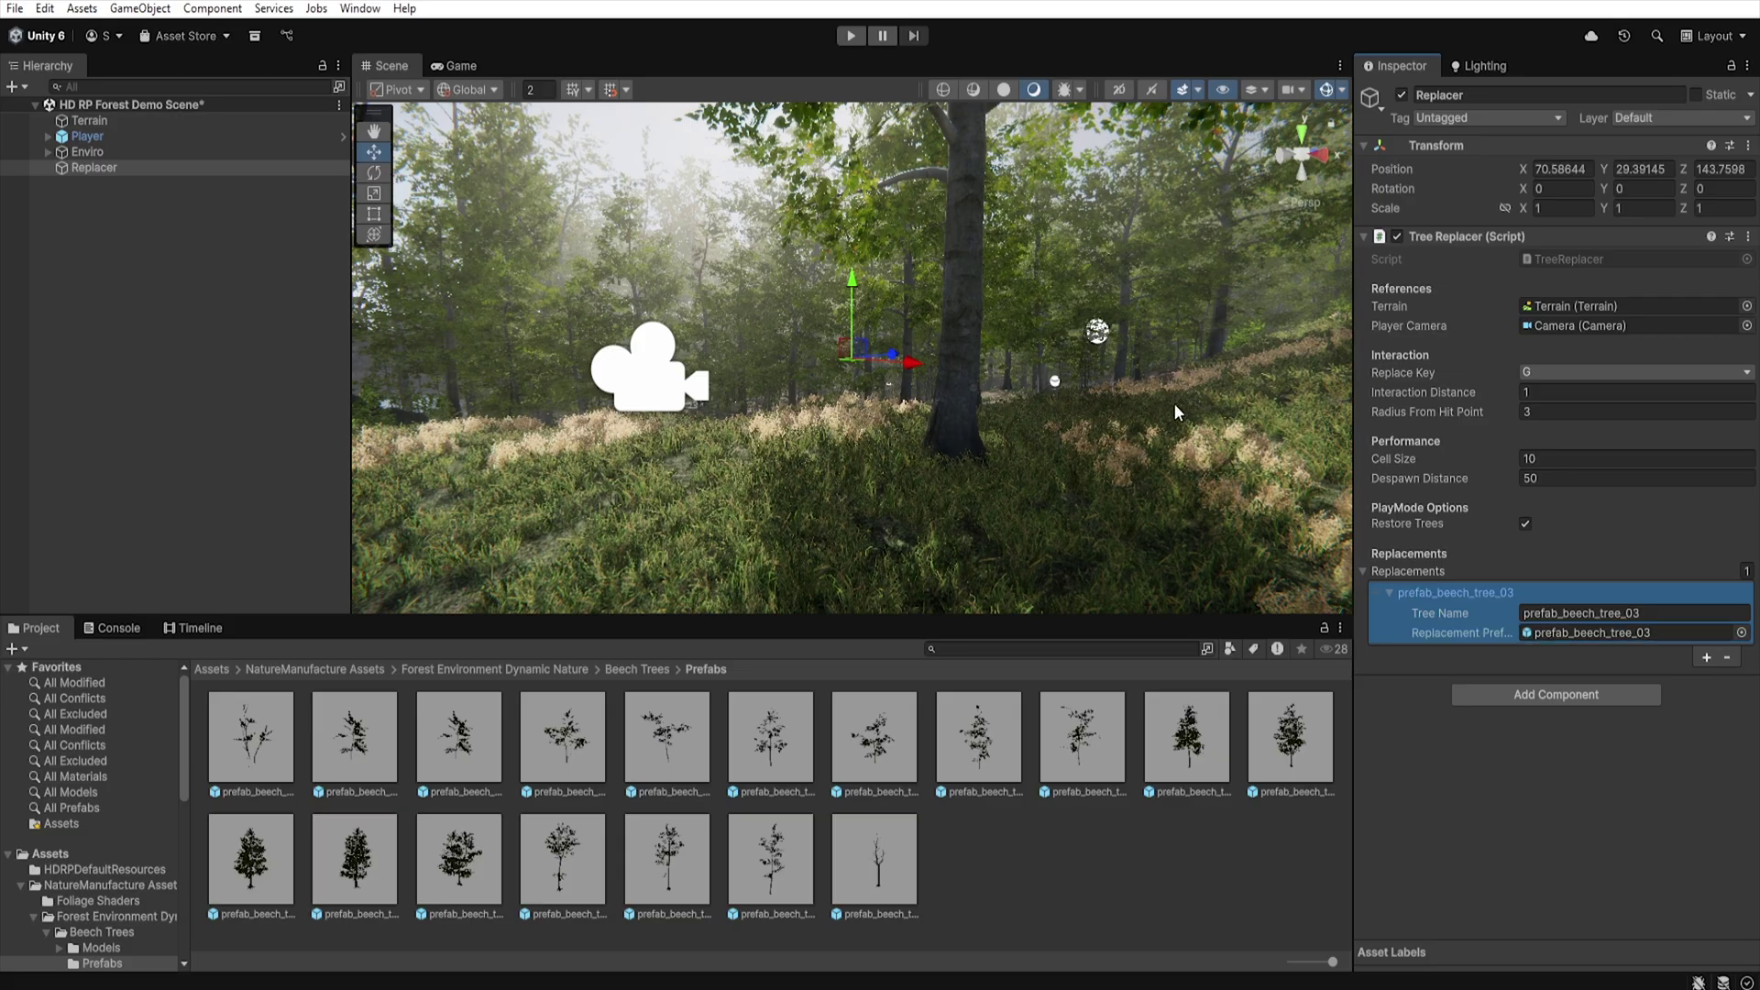
# Step: Set the Tree Replacer's Despawn Distance to 7
pyautogui.click(1576, 478)
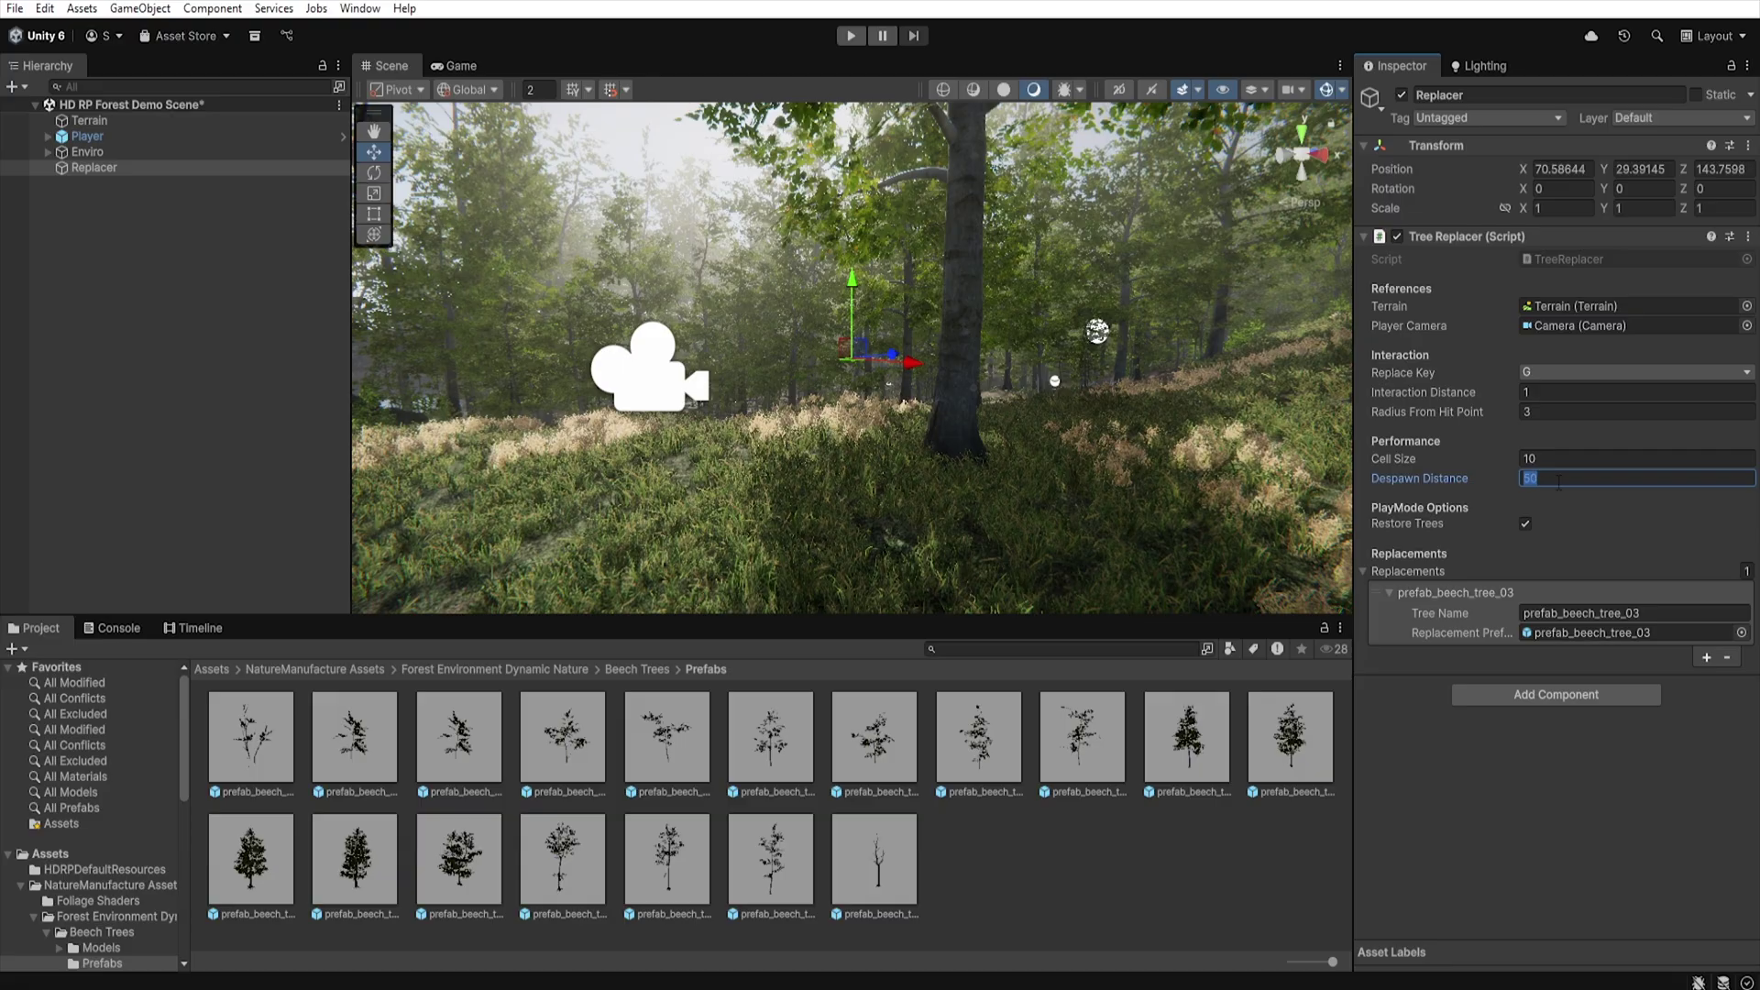
pyautogui.write('7')
# Step: Play-test: walk up to a beech to spawn its clone, then back away until it despawns
pyautogui.click(852, 37)
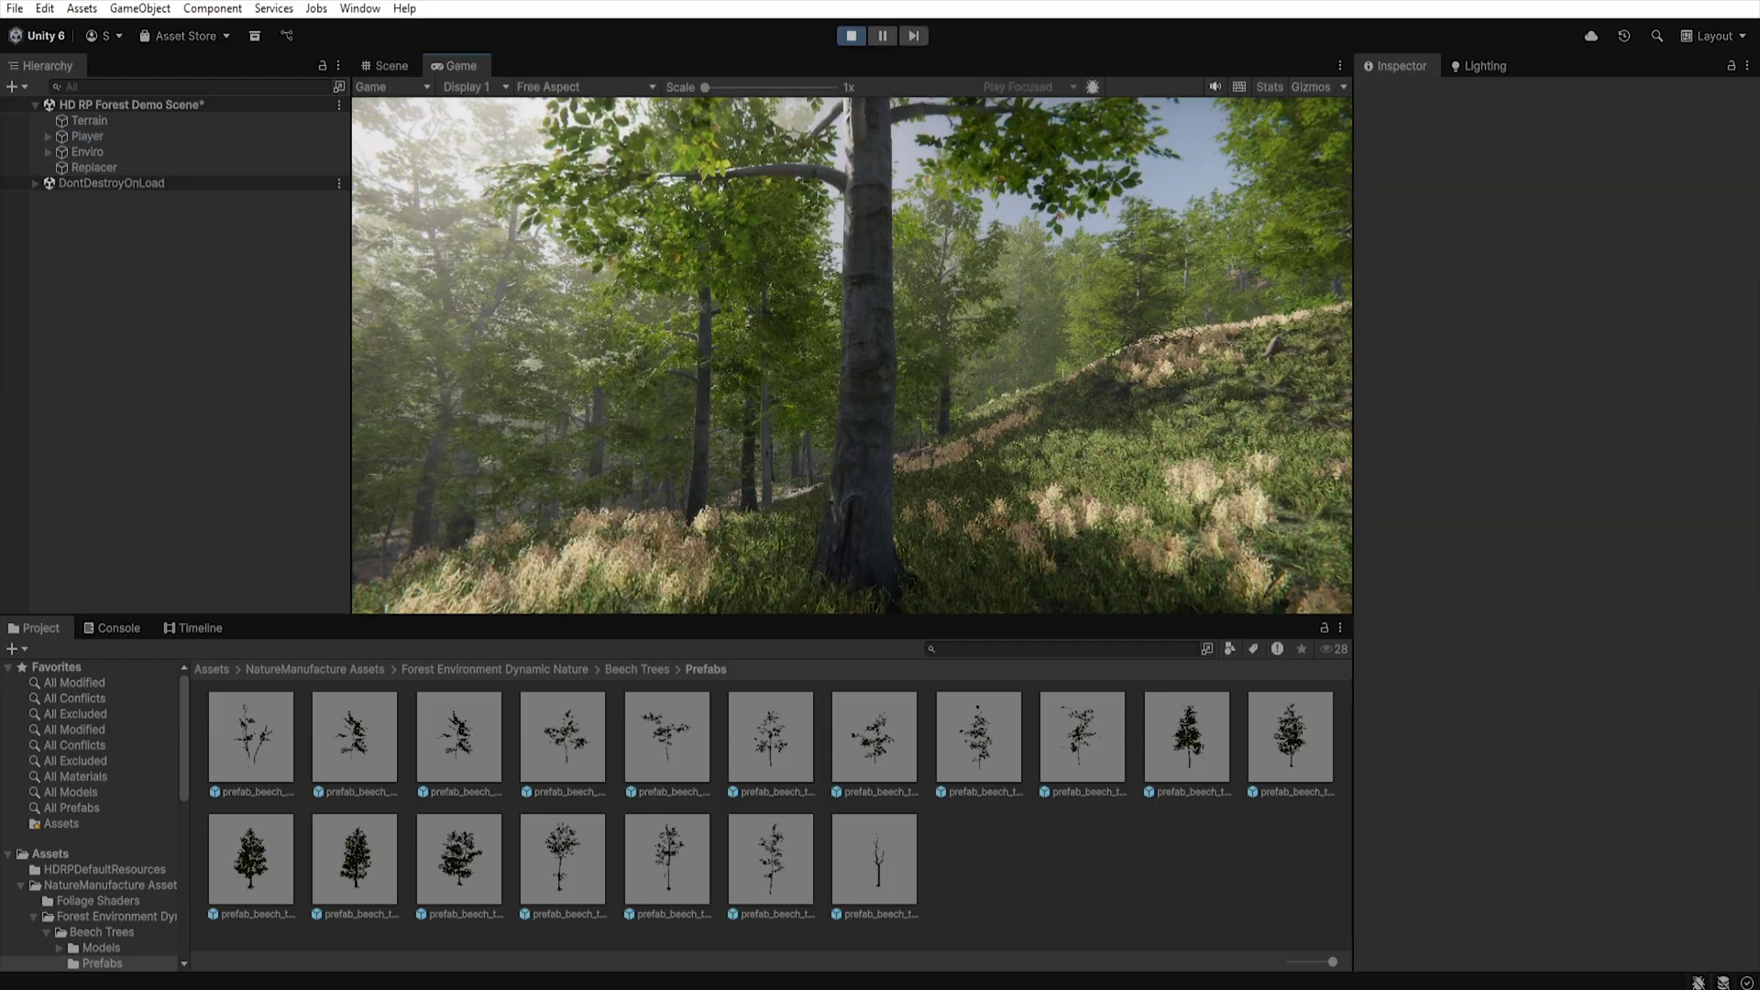
pyautogui.press('w')
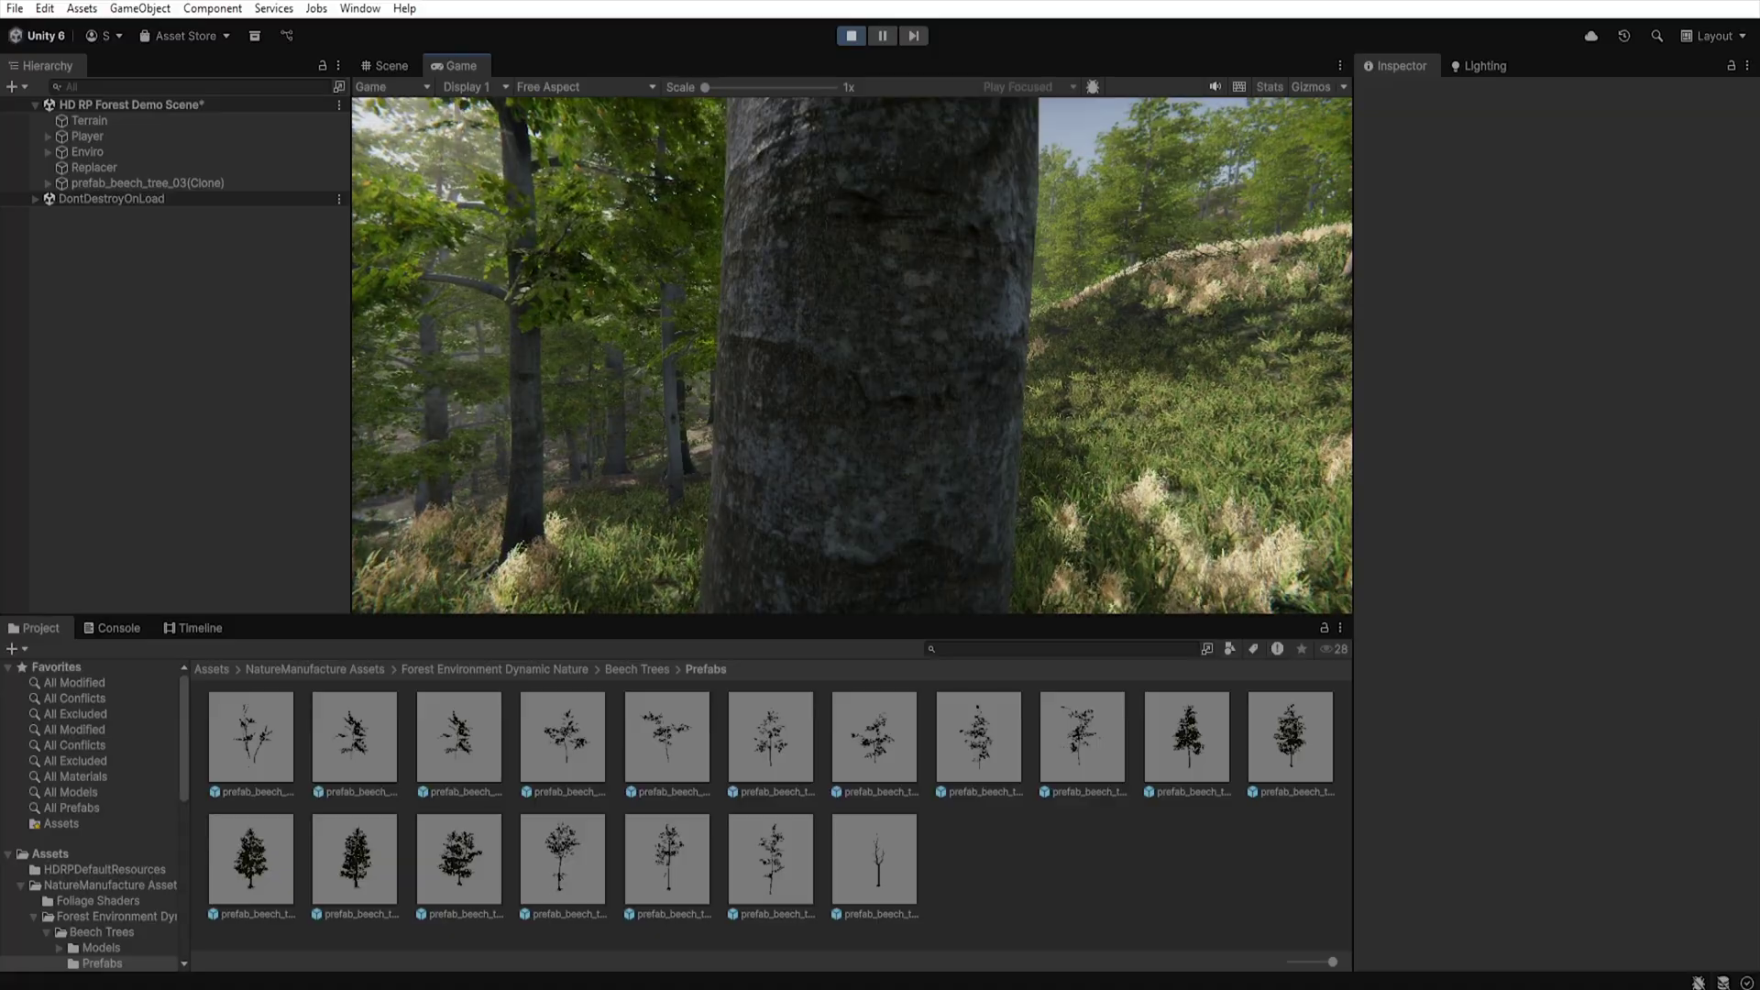
pyautogui.press('s')
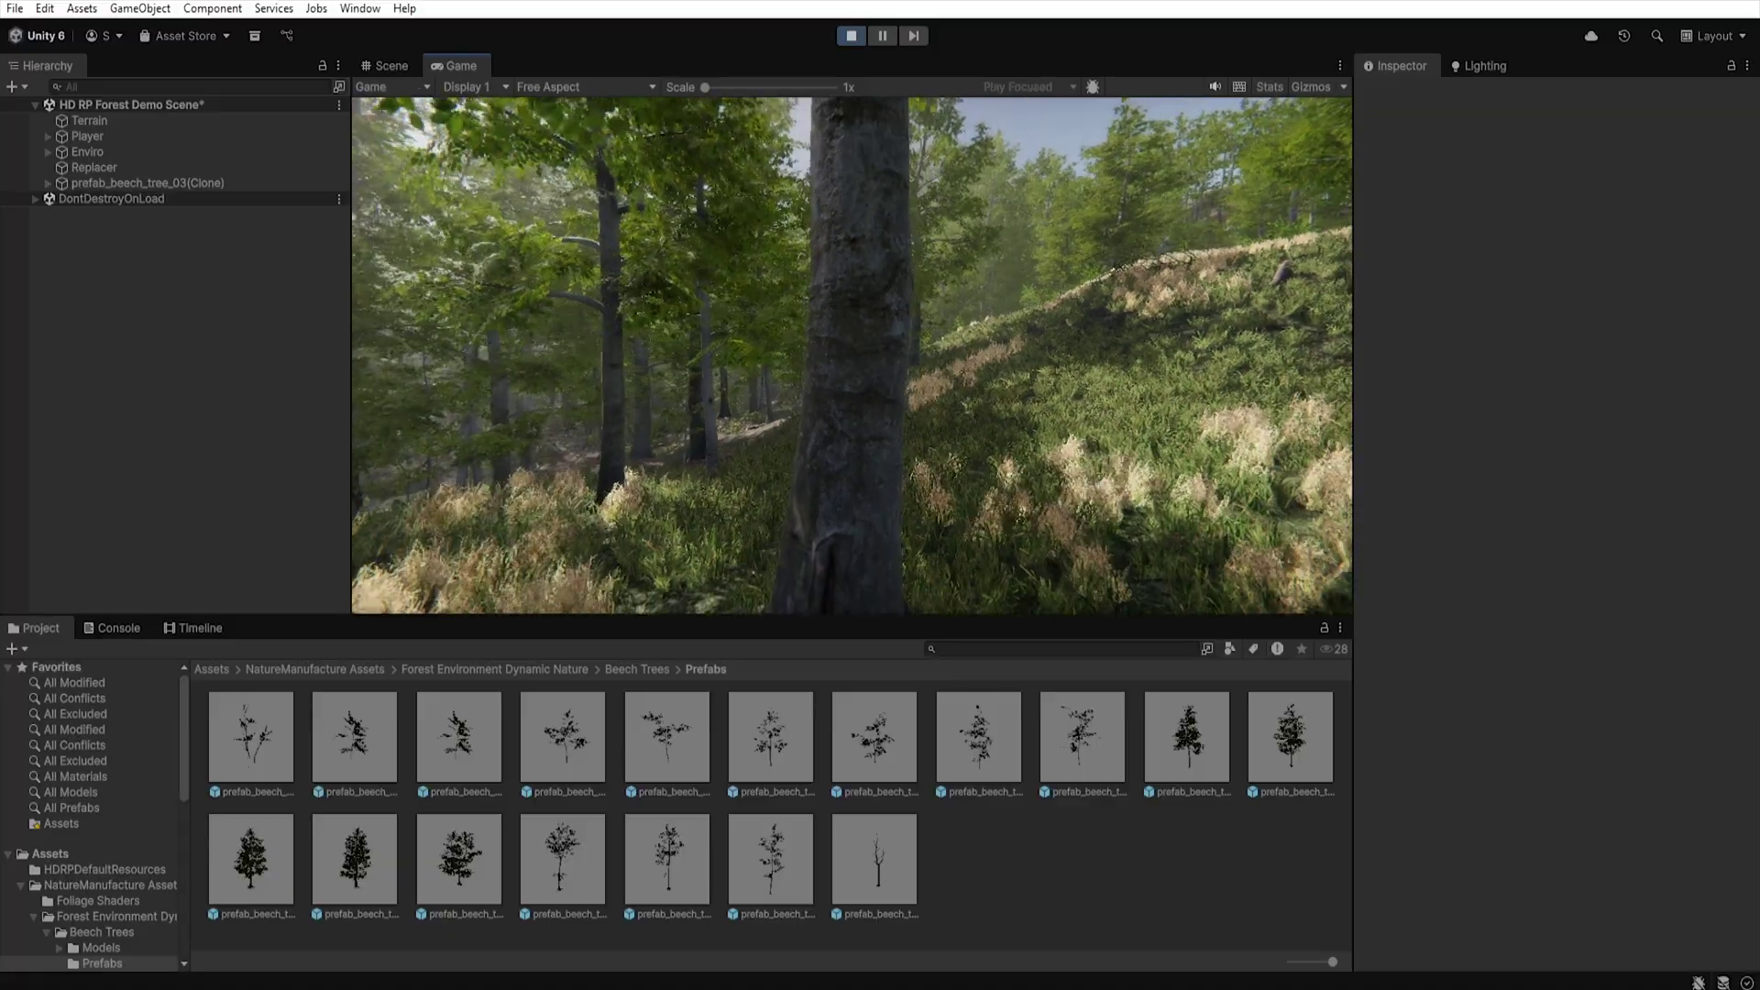
pyautogui.press('s')
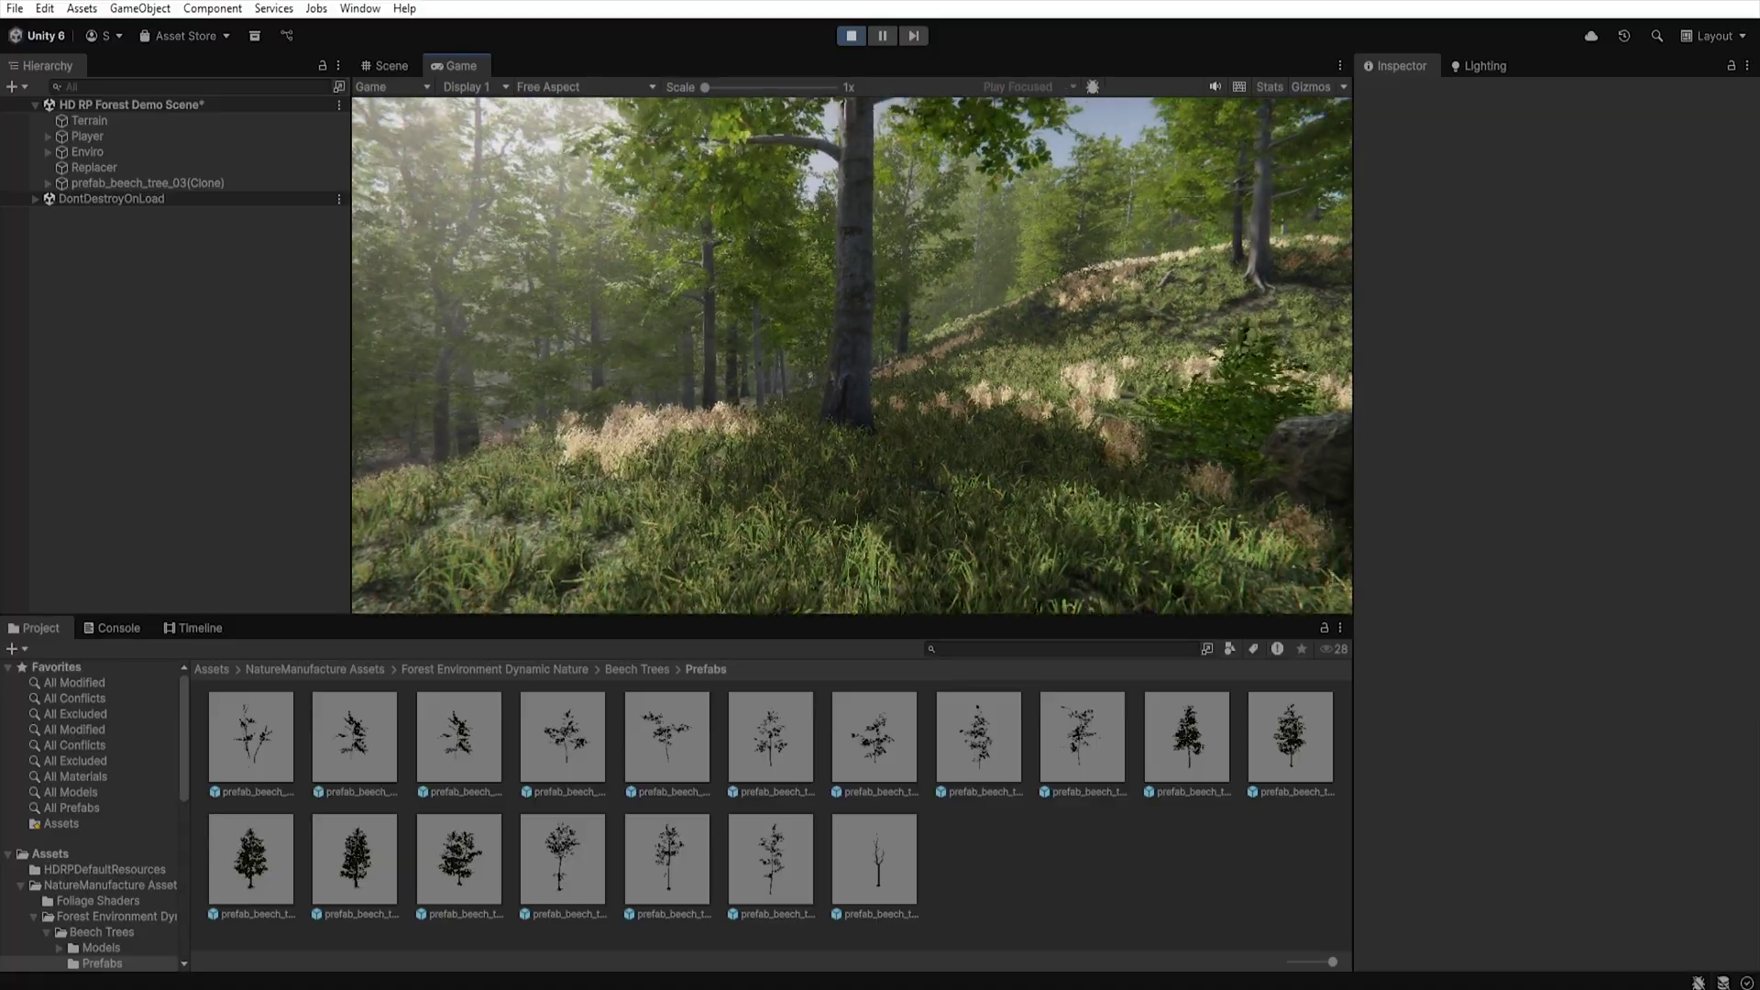
pyautogui.press('w')
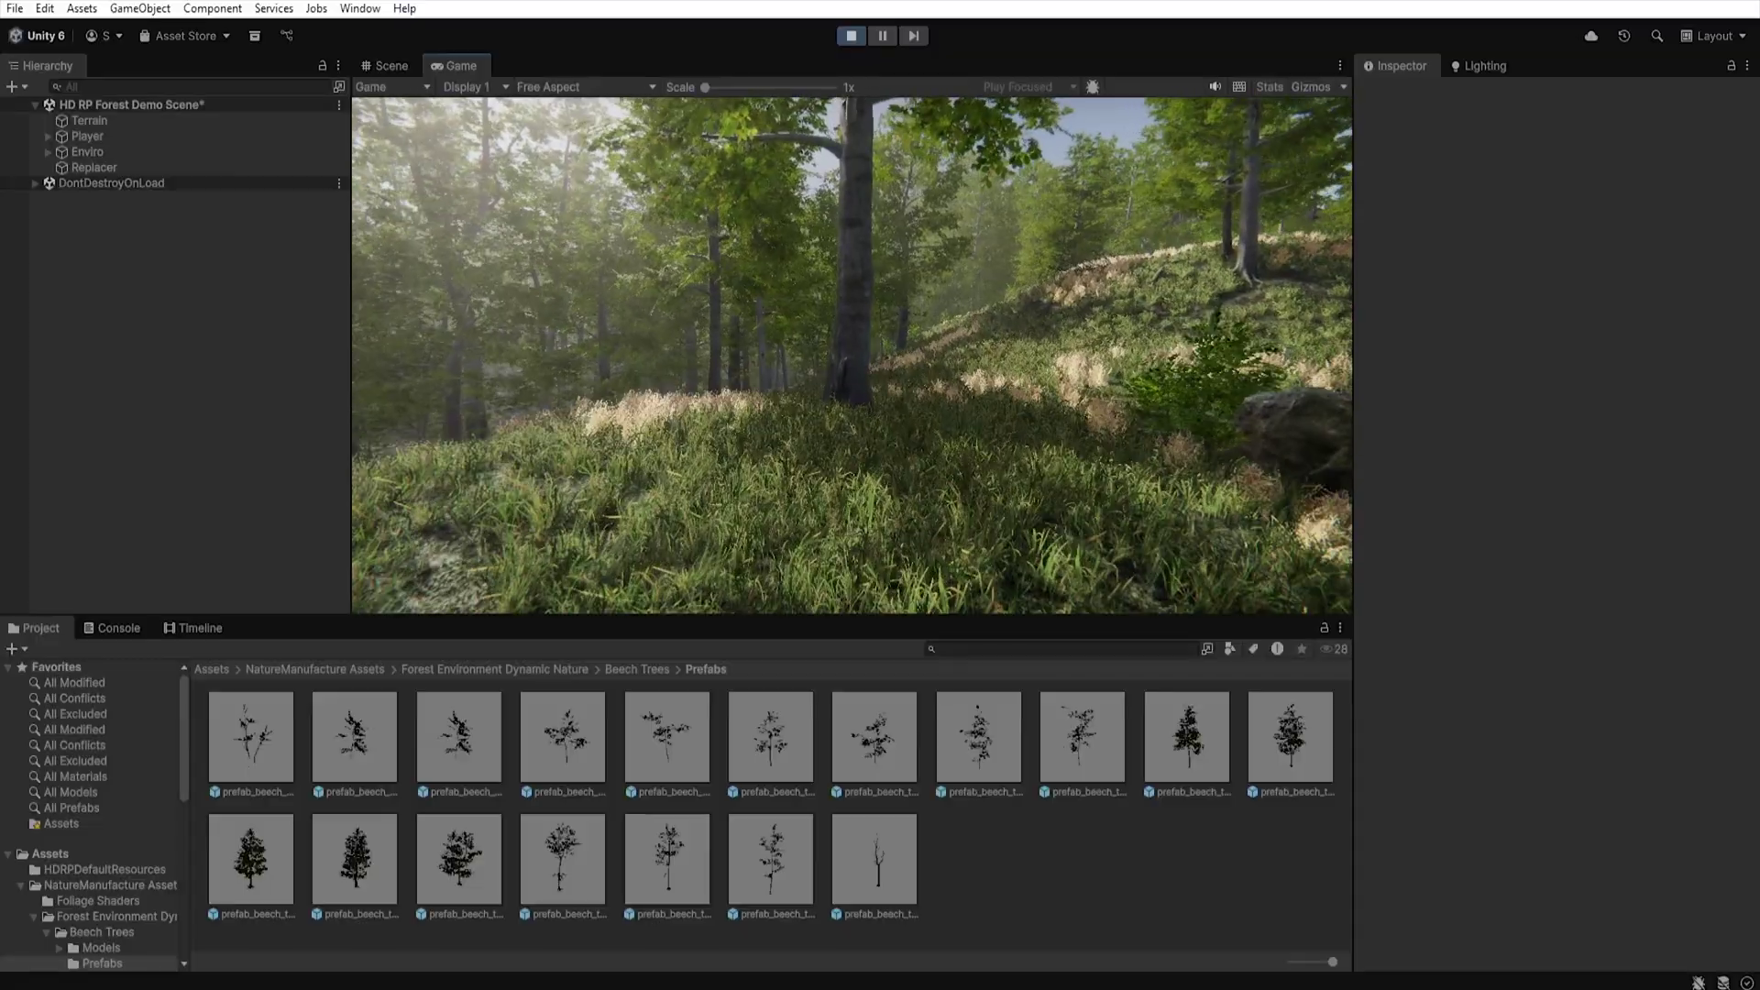
pyautogui.press('w')
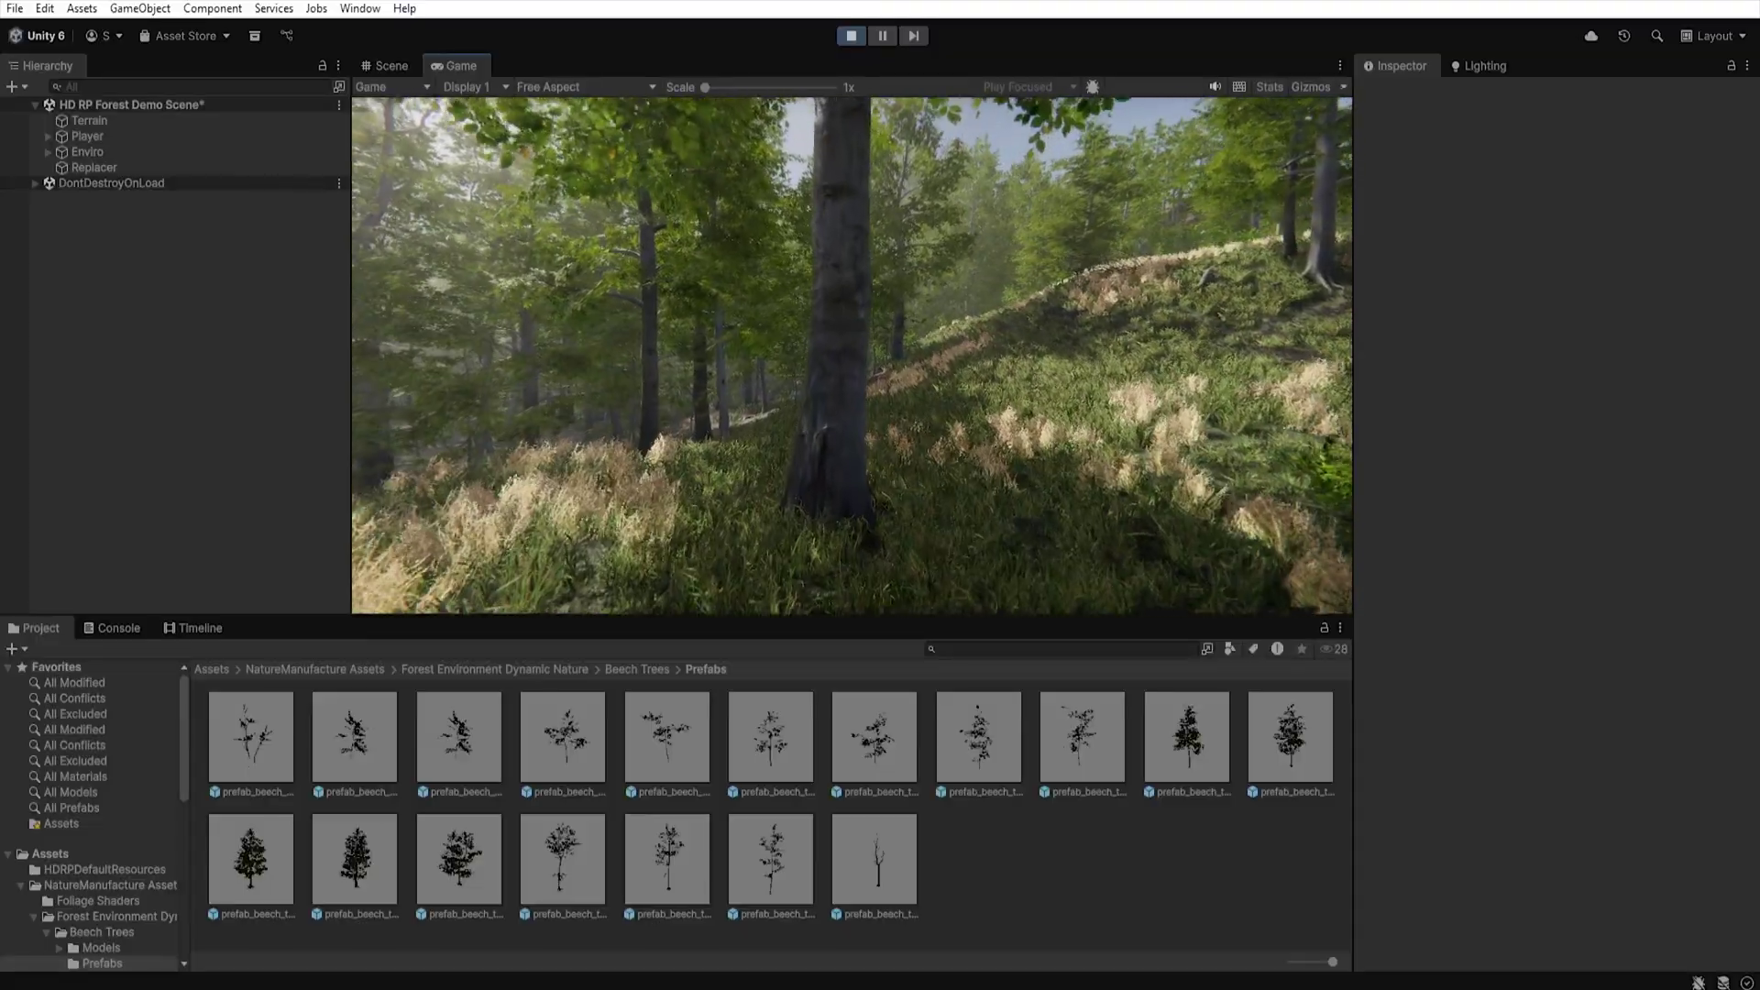